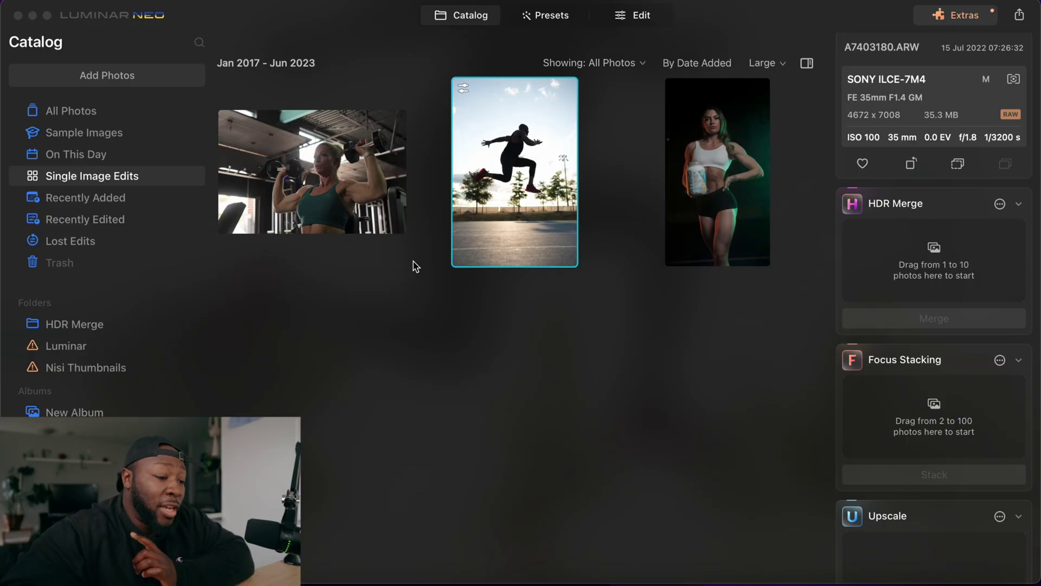
- Open the jumping athlete photo for editing and set Develop's Smart Contrast to 22, Highlights to -62 and Shadows to 61
{"action": "double_click", "coordinate": [484, 210]}
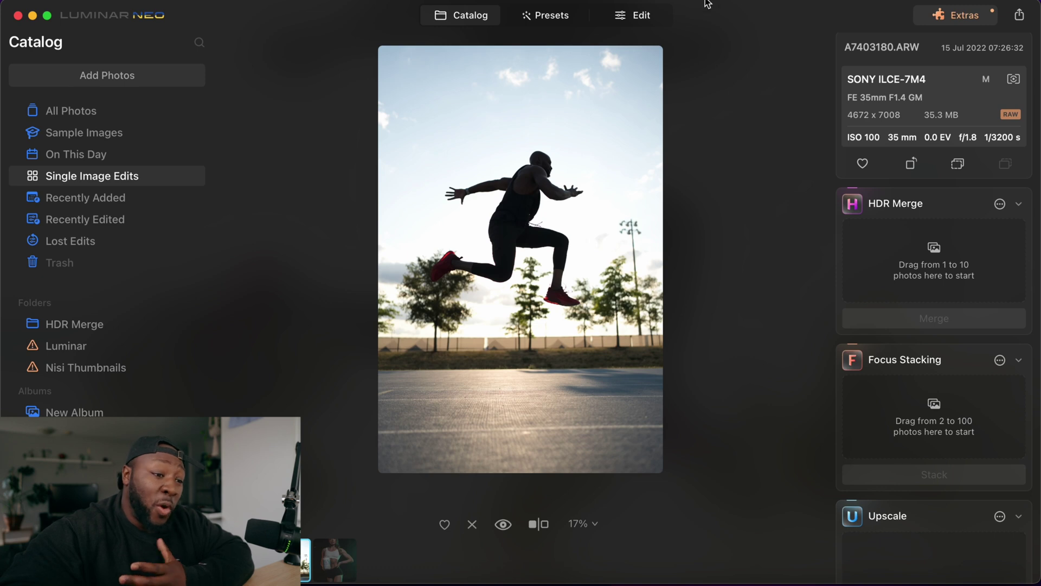
{"action": "left_click", "coordinate": [627, 20]}
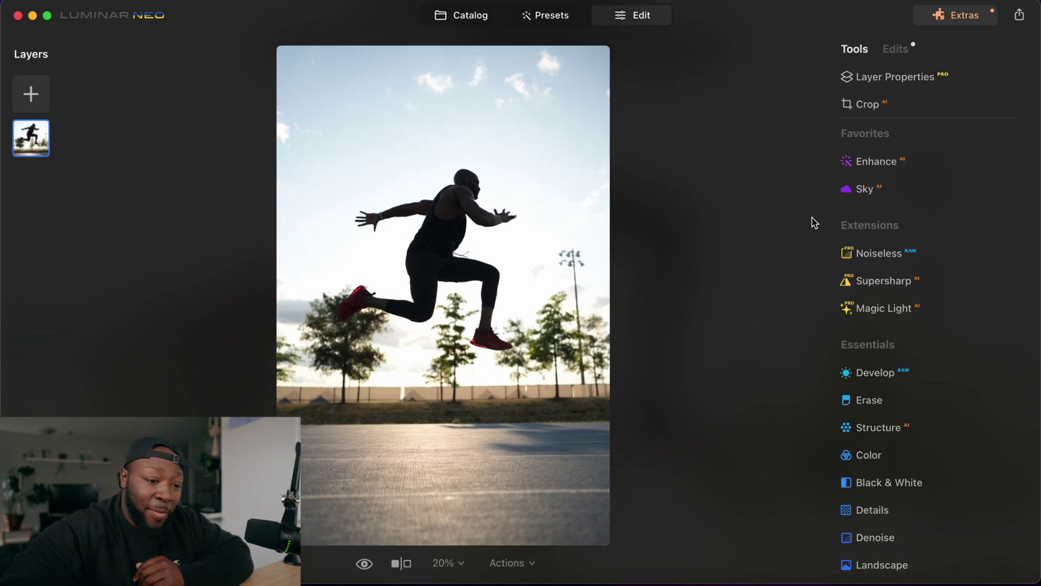
{"action": "scroll", "coordinate": [867, 236], "scroll_direction": "down", "scroll_amount": 3}
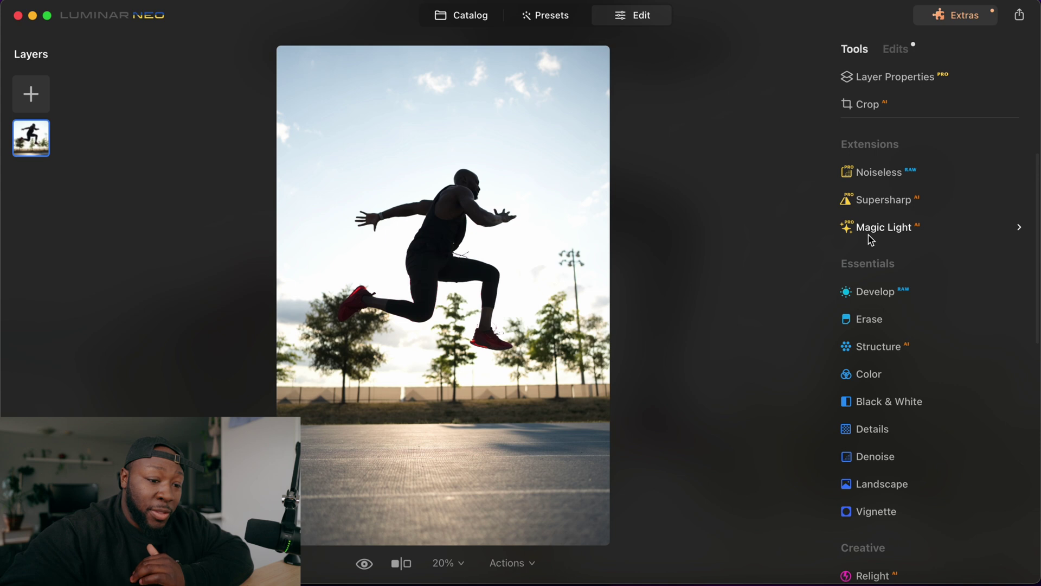
{"action": "left_click", "coordinate": [869, 294]}
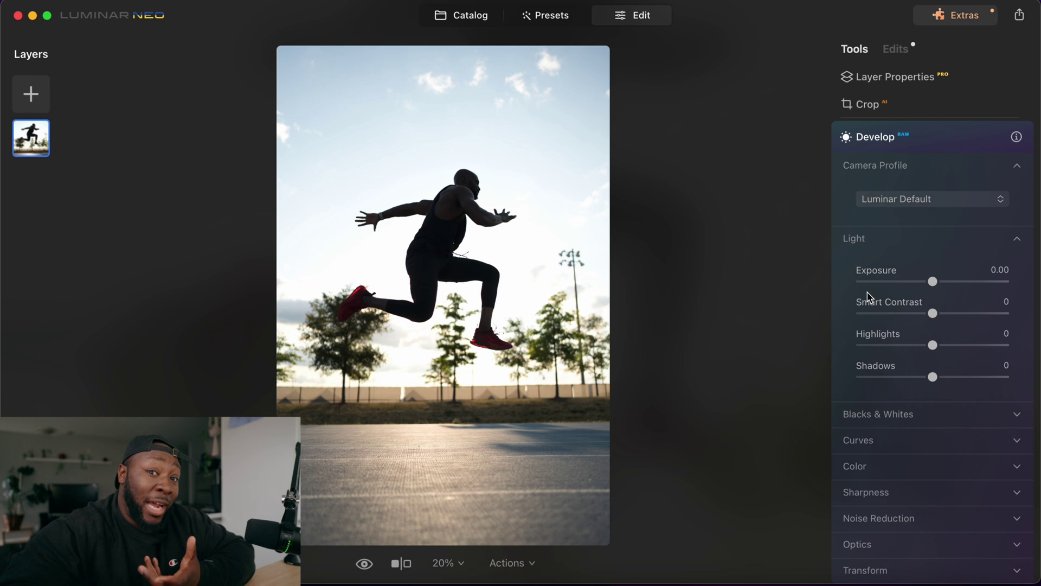
{"action": "left_click_drag", "start_coordinate": [932, 376], "coordinate": [892, 348]}
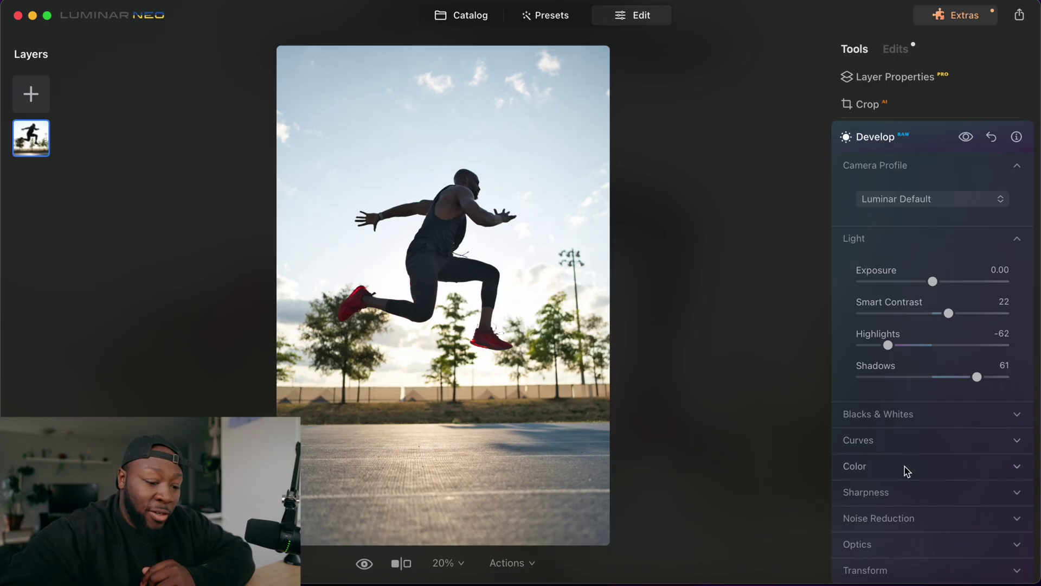
- Warm the photo's white balance by raising the color temperature in Develop
{"action": "left_click", "coordinate": [905, 467]}
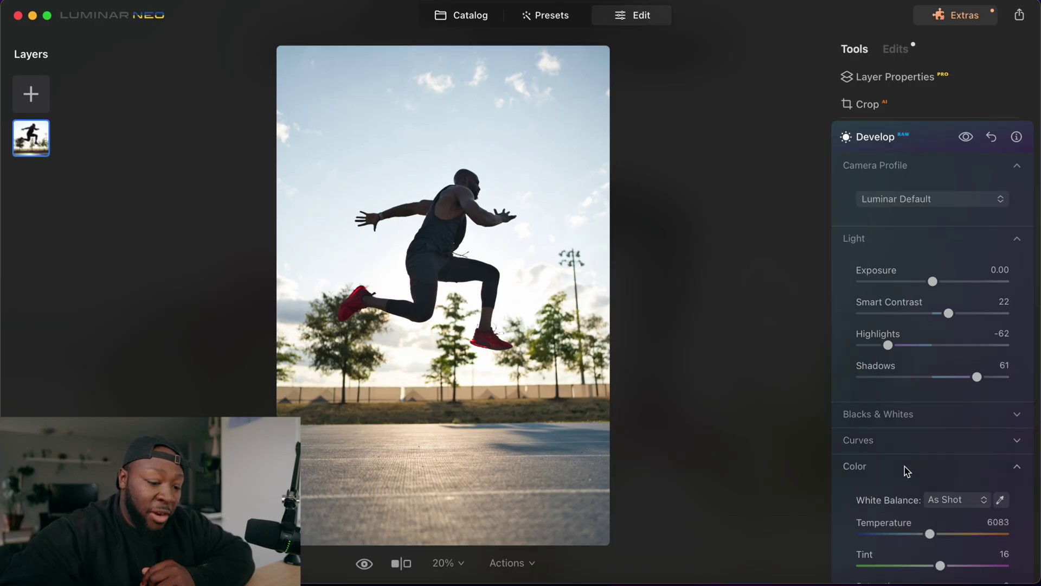
{"action": "scroll", "coordinate": [927, 439], "scroll_direction": "down", "scroll_amount": 3}
{"action": "left_click_drag", "start_coordinate": [932, 468], "coordinate": [939, 467]}
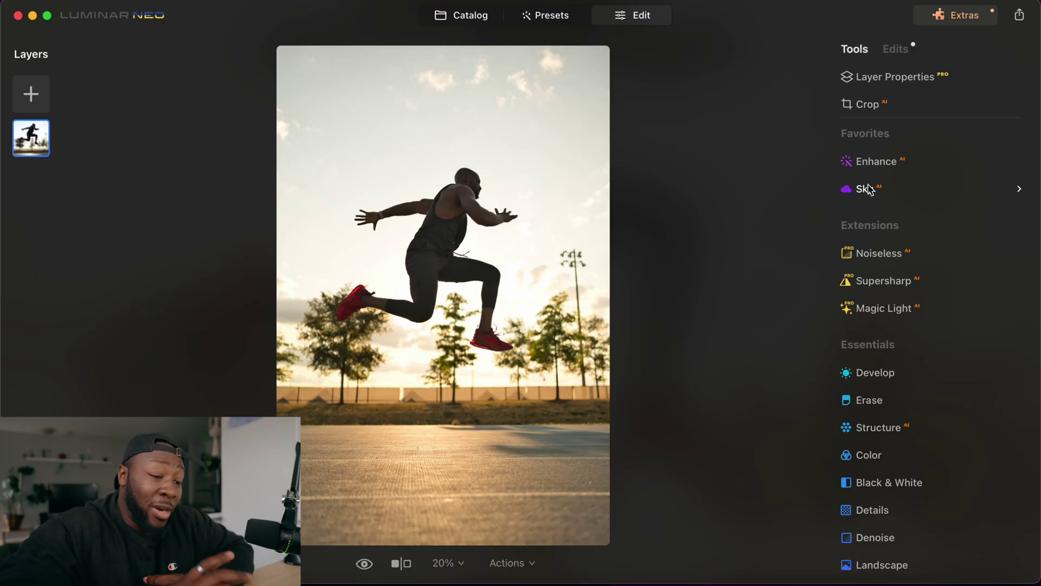
- Replace the photo's sky with the built-in Sunset 4 sky using Sky AI
{"action": "left_click", "coordinate": [869, 190]}
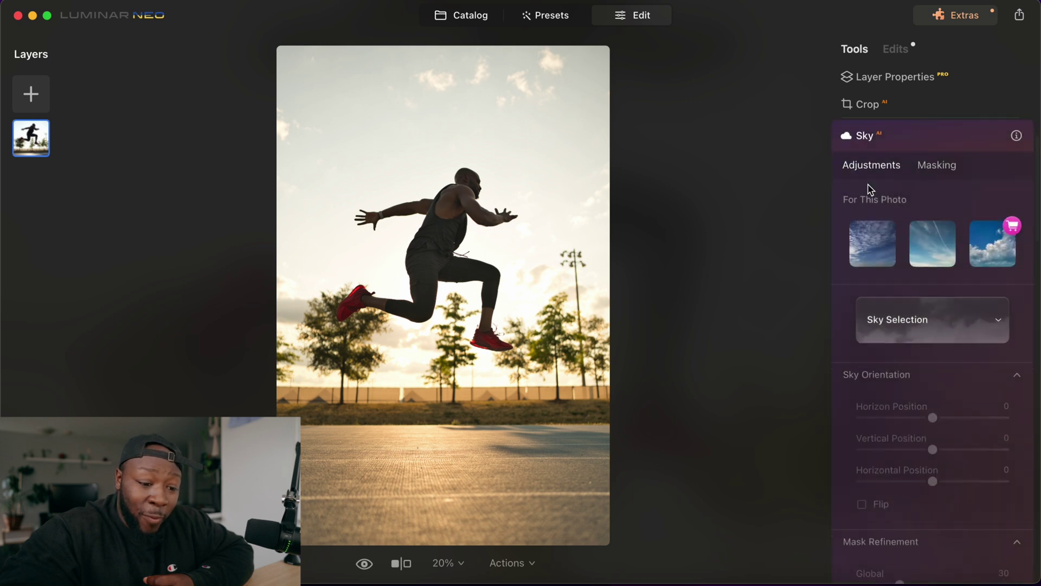
{"action": "left_click", "coordinate": [916, 311]}
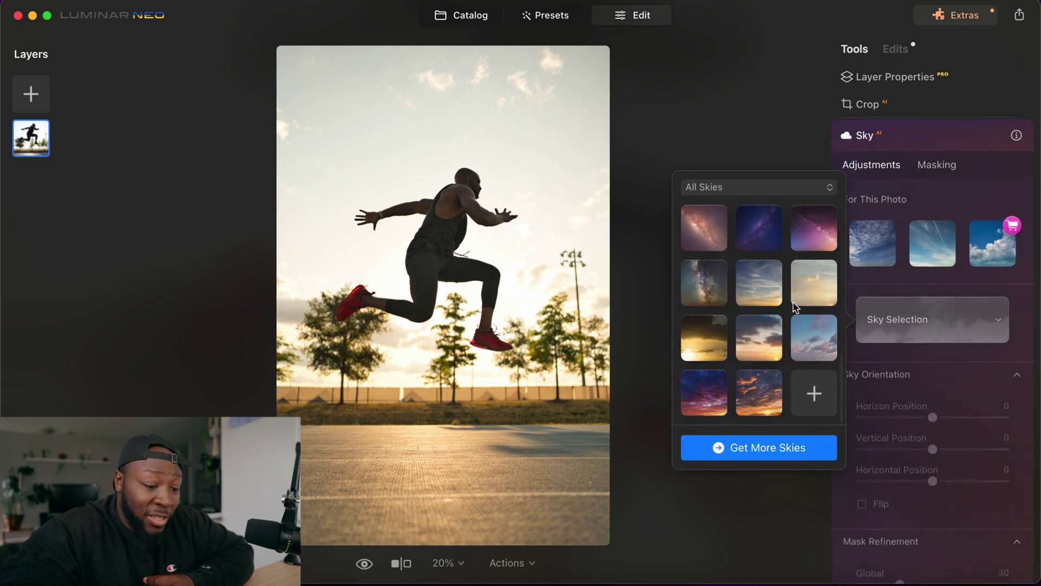
{"action": "scroll", "coordinate": [793, 303], "scroll_direction": "up", "scroll_amount": 1}
{"action": "scroll", "coordinate": [793, 302], "scroll_direction": "up", "scroll_amount": 4}
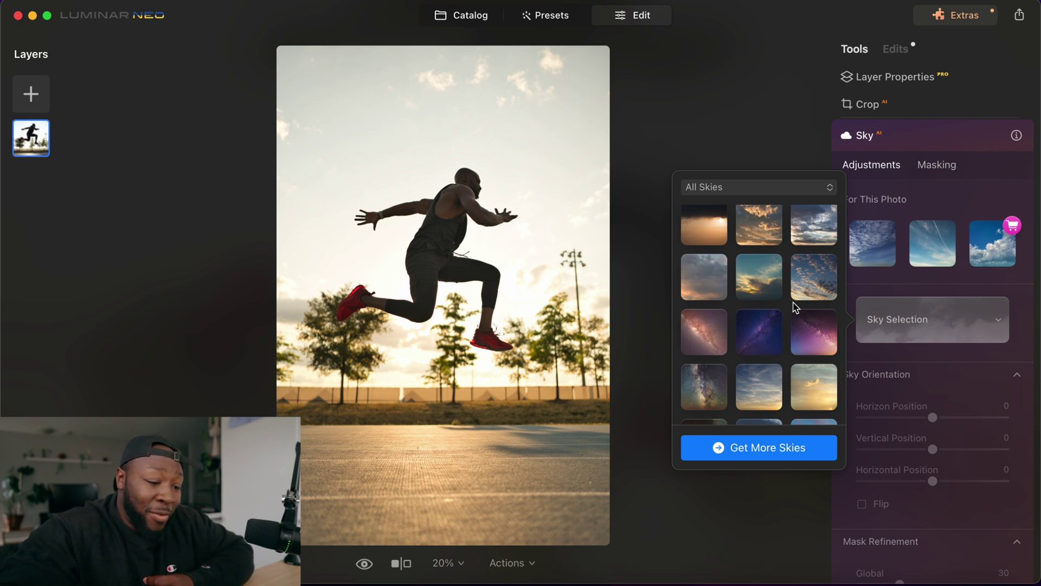
{"action": "scroll", "coordinate": [781, 338], "scroll_direction": "down", "scroll_amount": 4}
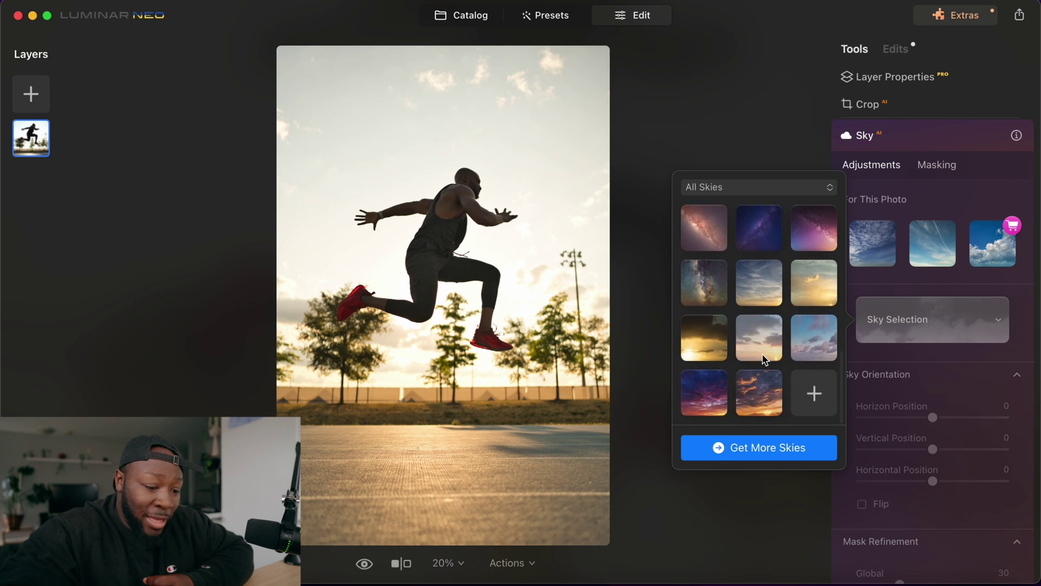
{"action": "left_click", "coordinate": [765, 357]}
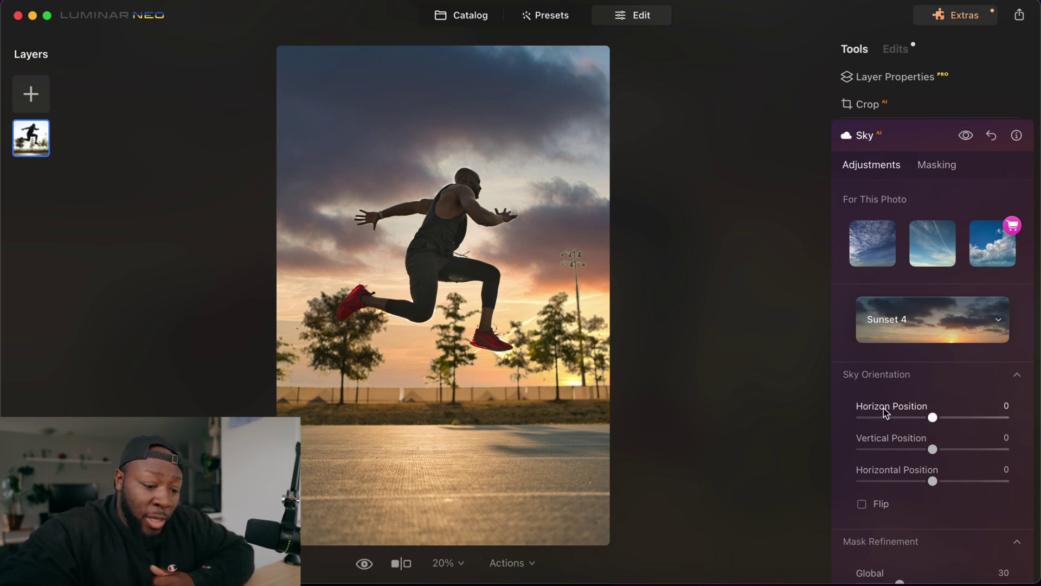
- Blur the replacement sky by setting its Defocus to 71
{"action": "scroll", "coordinate": [862, 414], "scroll_direction": "down", "scroll_amount": 5}
{"action": "scroll", "coordinate": [884, 413], "scroll_direction": "down", "scroll_amount": 4}
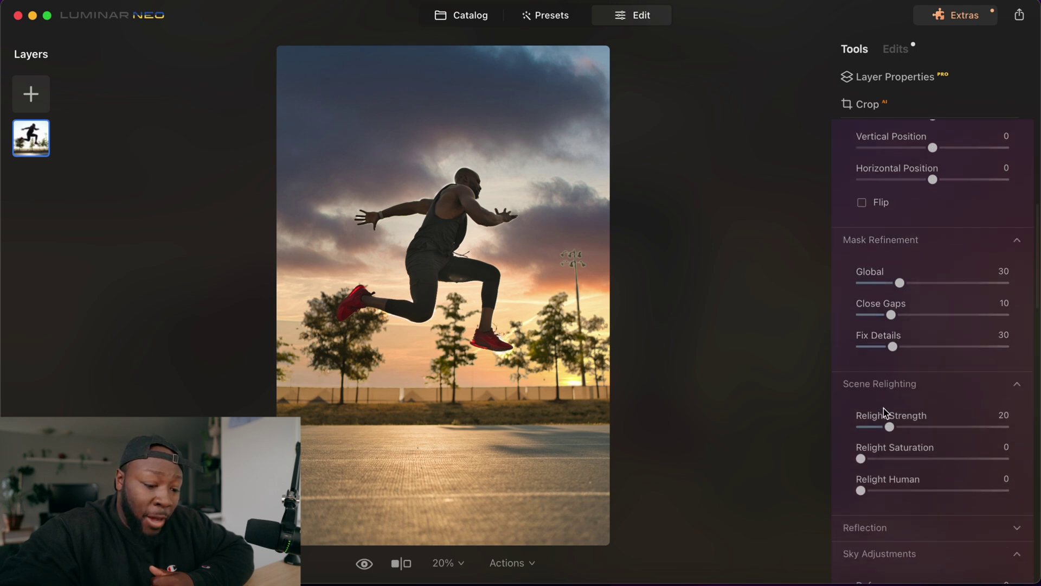
{"action": "scroll", "coordinate": [890, 365], "scroll_direction": "down", "scroll_amount": 2}
{"action": "scroll", "coordinate": [875, 373], "scroll_direction": "down", "scroll_amount": 1}
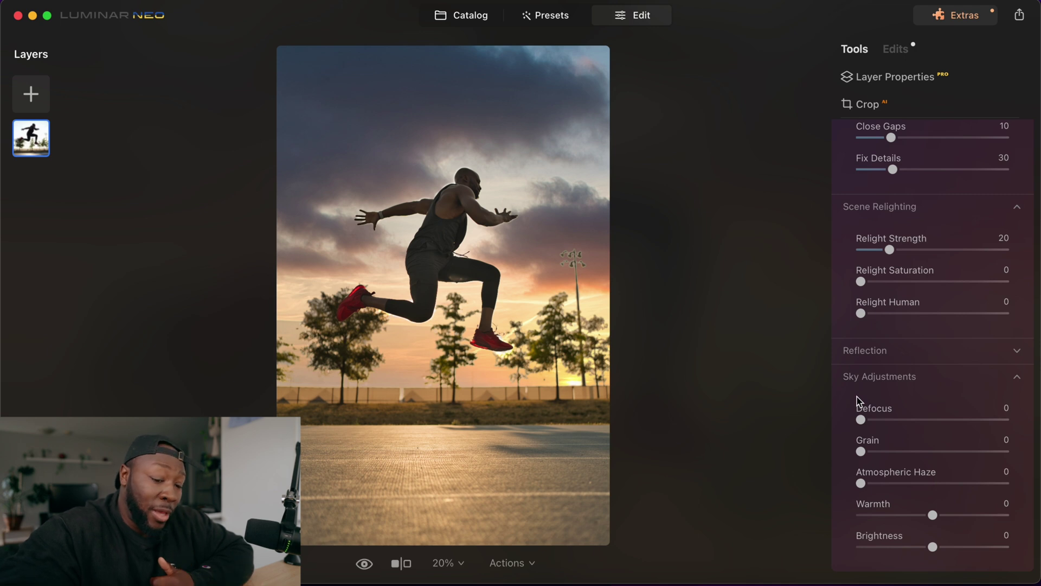
{"action": "left_click_drag", "start_coordinate": [863, 421], "coordinate": [920, 422]}
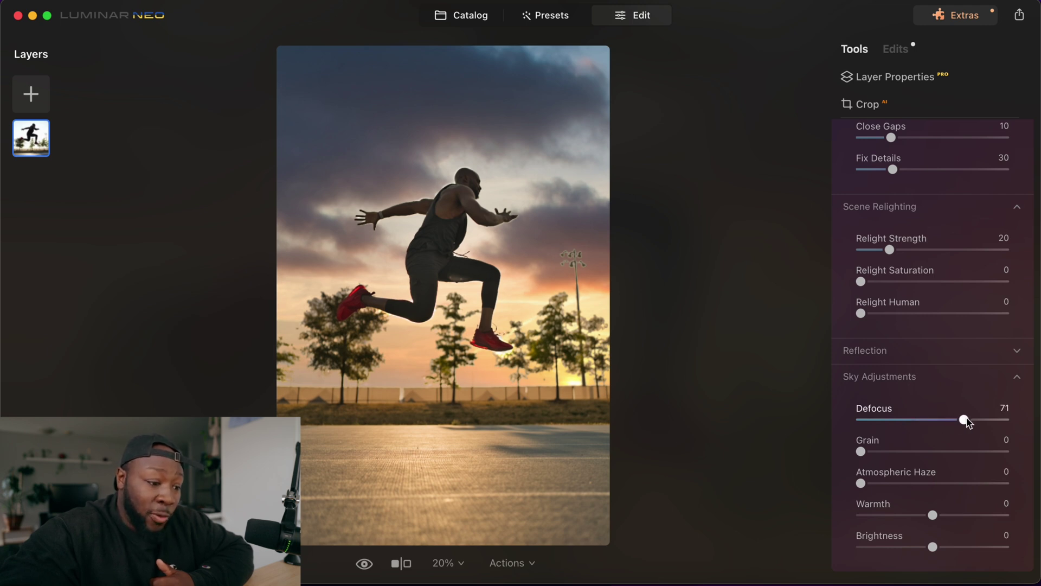
- Refine the sky mask around the light pole with Global at 82, Close Gaps at 27 and Fix Details at 76
{"action": "left_click", "coordinate": [550, 270]}
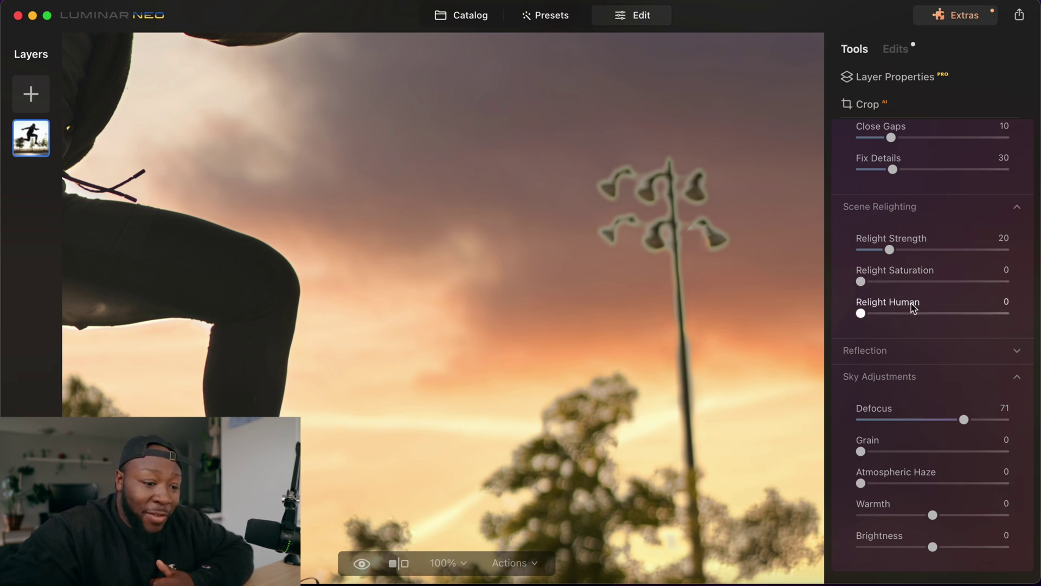
{"action": "scroll", "coordinate": [903, 282], "scroll_direction": "up", "scroll_amount": 5}
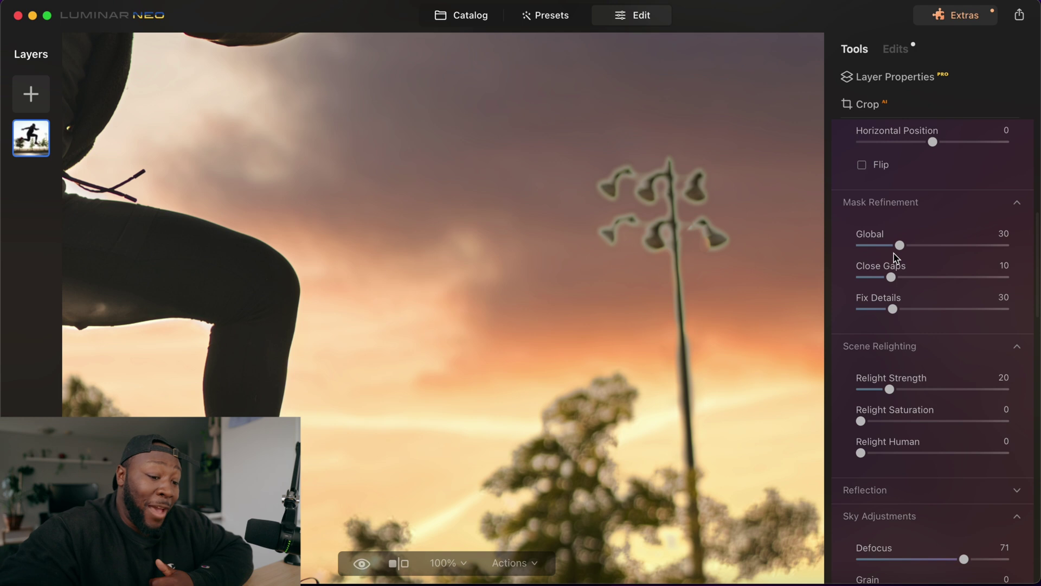
{"action": "left_click_drag", "start_coordinate": [895, 249], "coordinate": [962, 254]}
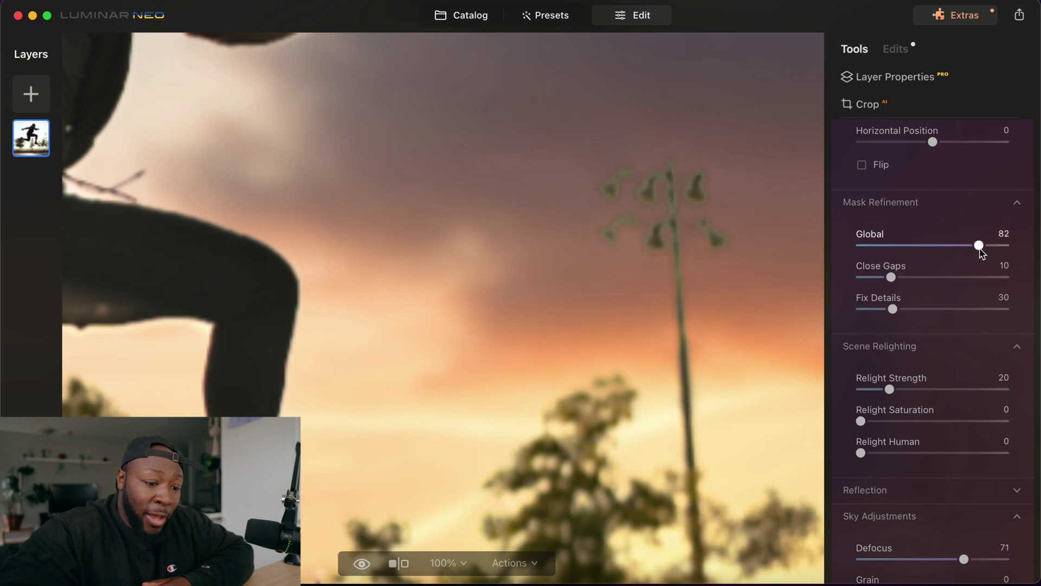
{"action": "left_click_drag", "start_coordinate": [902, 281], "coordinate": [939, 283]}
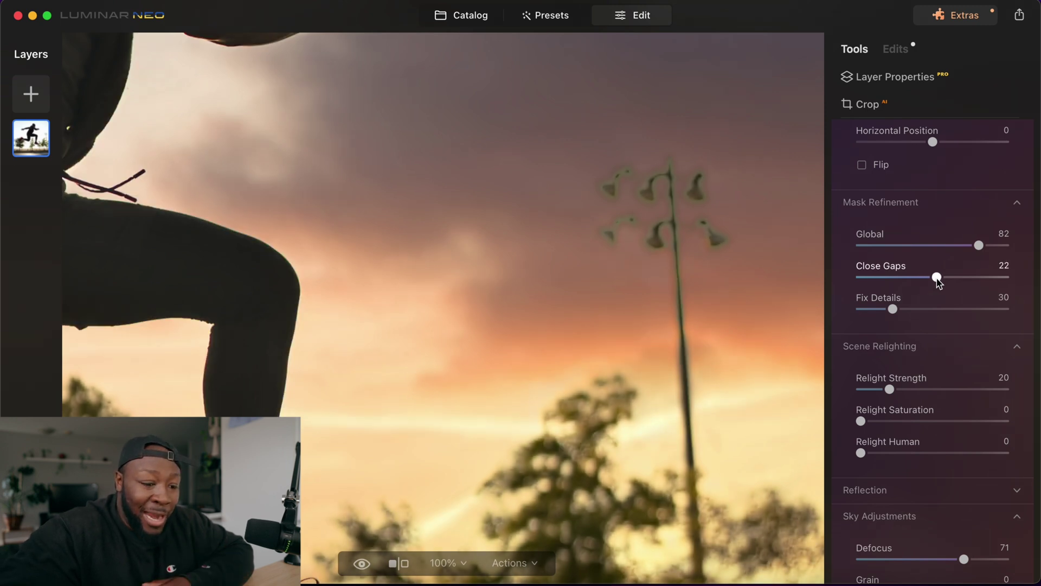
{"action": "left_click_drag", "start_coordinate": [939, 283], "coordinate": [944, 282]}
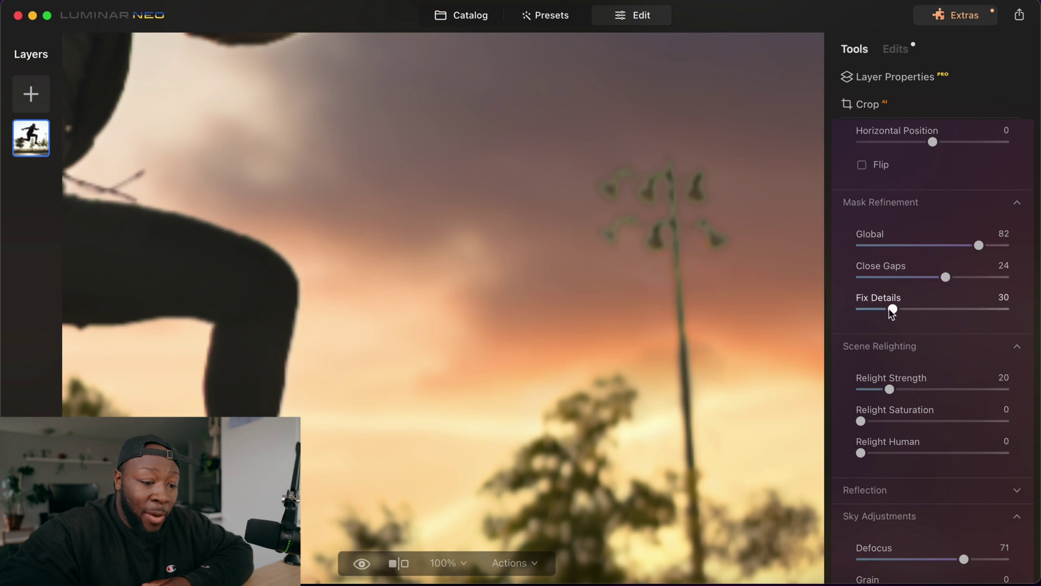
{"action": "left_click_drag", "start_coordinate": [892, 310], "coordinate": [968, 309]}
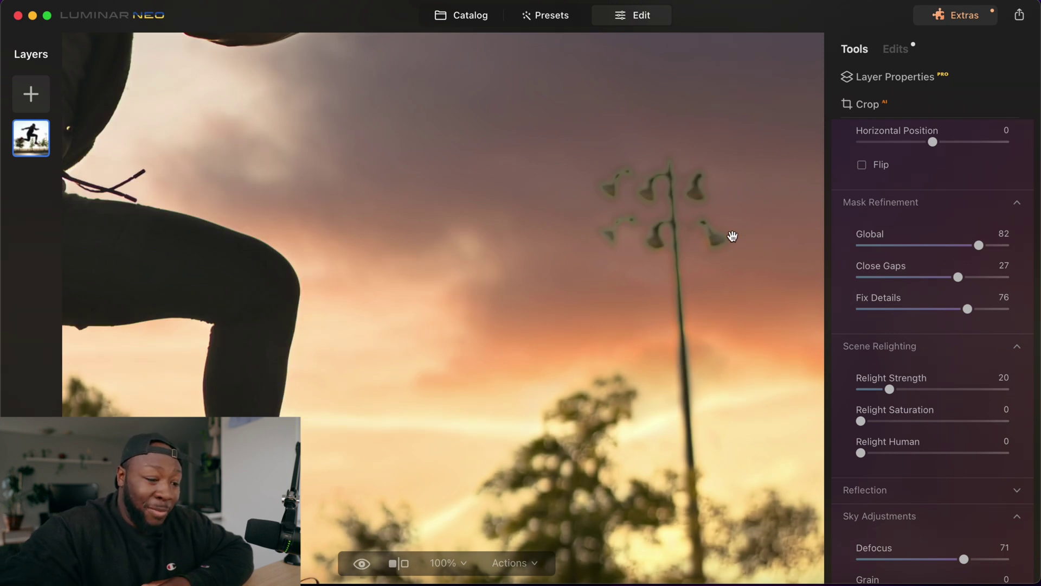
- Inspect the refined sky edges in close-up and across the whole photo
{"action": "key", "text": "super+0"}
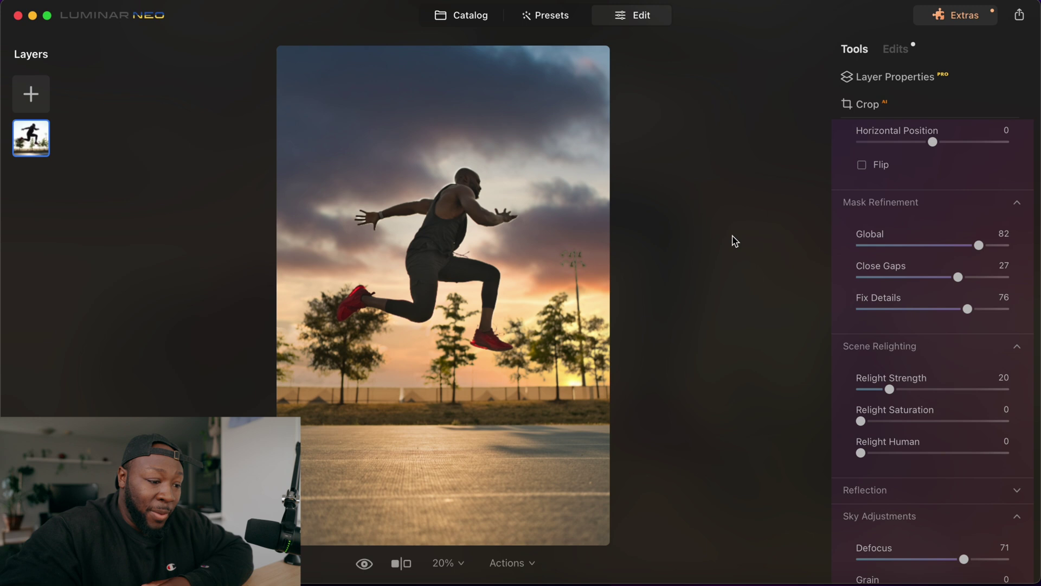
{"action": "key", "text": "super+equal"}
{"action": "key", "text": "super+0"}
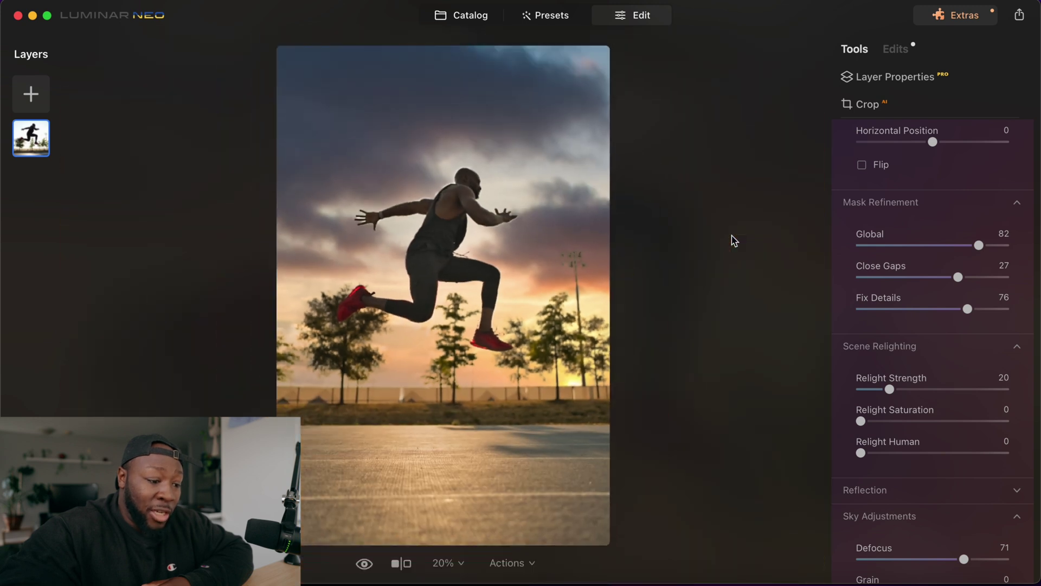
{"action": "key", "text": "super+equal"}
{"action": "left_click_drag", "start_coordinate": [726, 178], "coordinate": [709, 296]}
{"action": "key", "text": "super+0"}
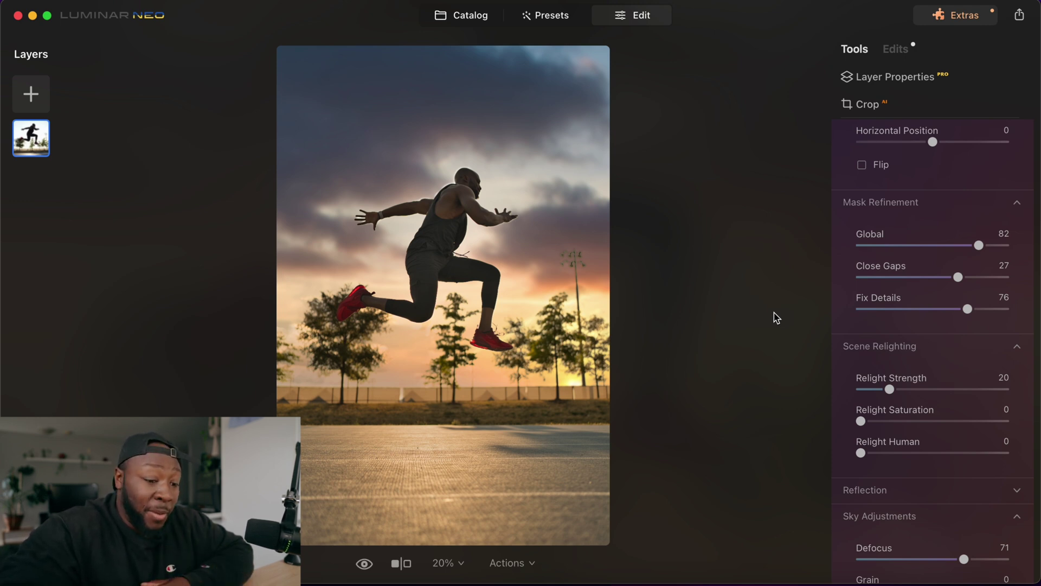
- Reposition the replacement sky with Horizon Position -15, Vertical Position -7 and Horizontal Position 85
{"action": "scroll", "coordinate": [894, 302], "scroll_direction": "up", "scroll_amount": 8}
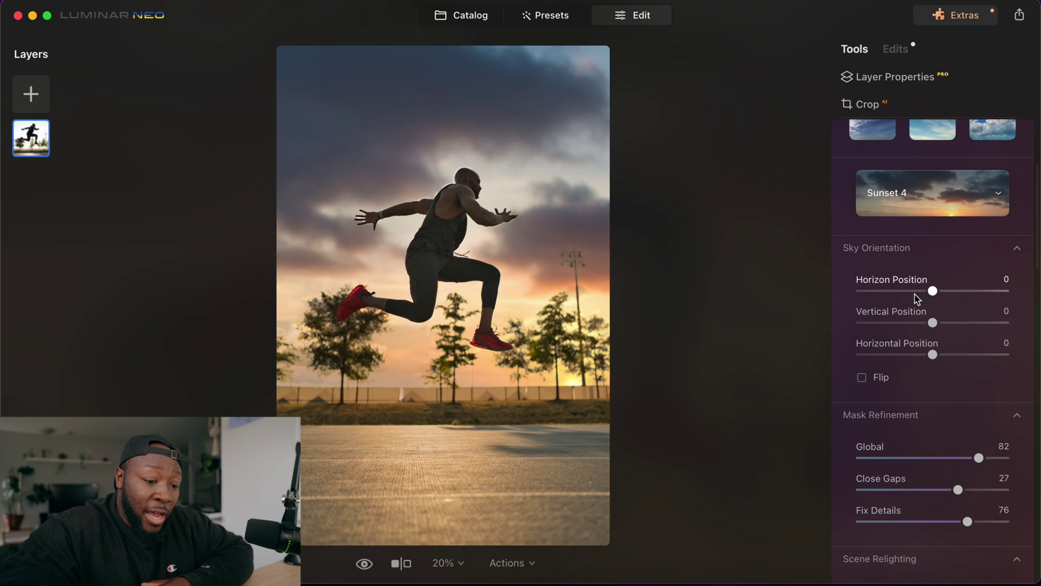
{"action": "mouse_move", "coordinate": [933, 291]}
{"action": "left_mouse_down"}
{"action": "mouse_move", "coordinate": [955, 293]}
{"action": "mouse_move", "coordinate": [930, 293]}
{"action": "mouse_move", "coordinate": [948, 298]}
{"action": "mouse_move", "coordinate": [937, 299]}
{"action": "left_mouse_up"}
{"action": "left_click_drag", "start_coordinate": [930, 296], "coordinate": [935, 329]}
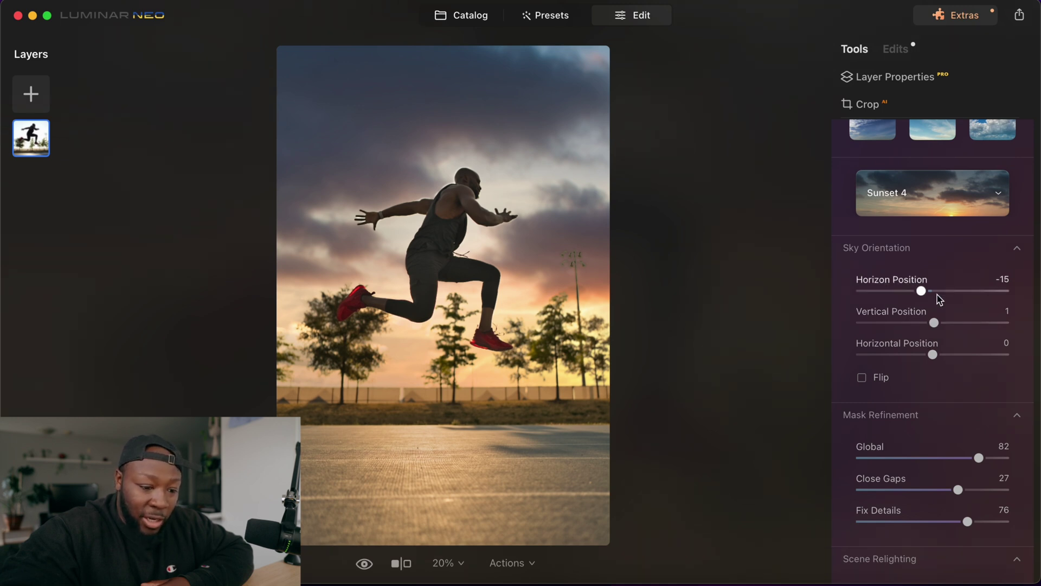
{"action": "left_click_drag", "start_coordinate": [931, 358], "coordinate": [990, 378]}
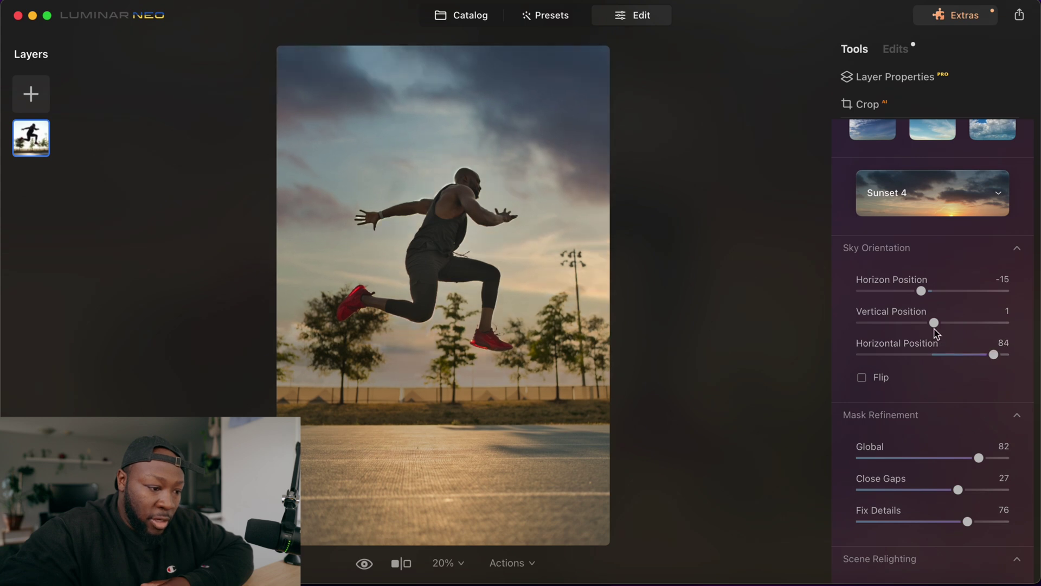
{"action": "left_click_drag", "start_coordinate": [934, 323], "coordinate": [927, 323]}
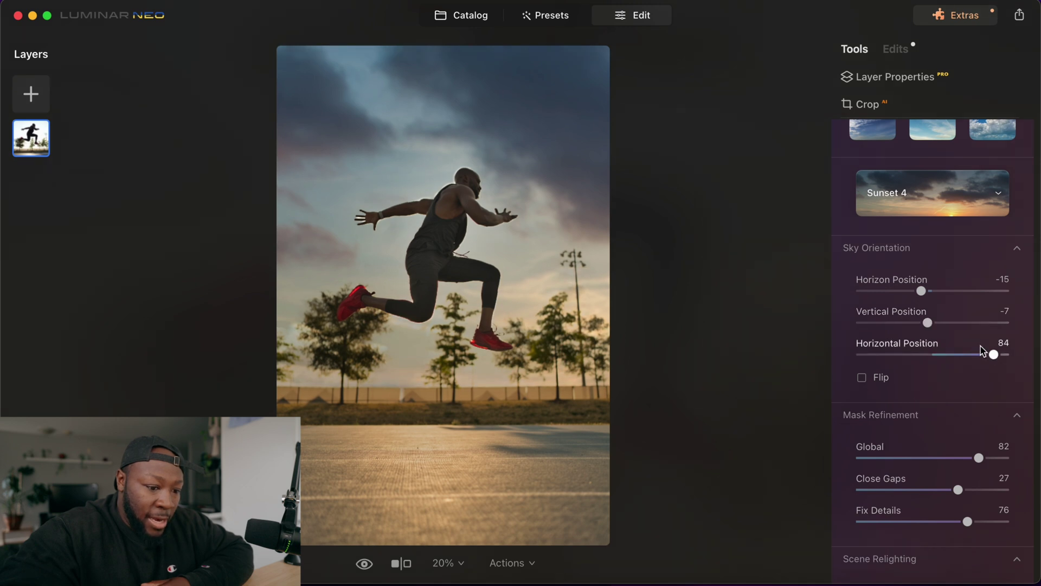
{"action": "left_click_drag", "start_coordinate": [993, 355], "coordinate": [994, 355]}
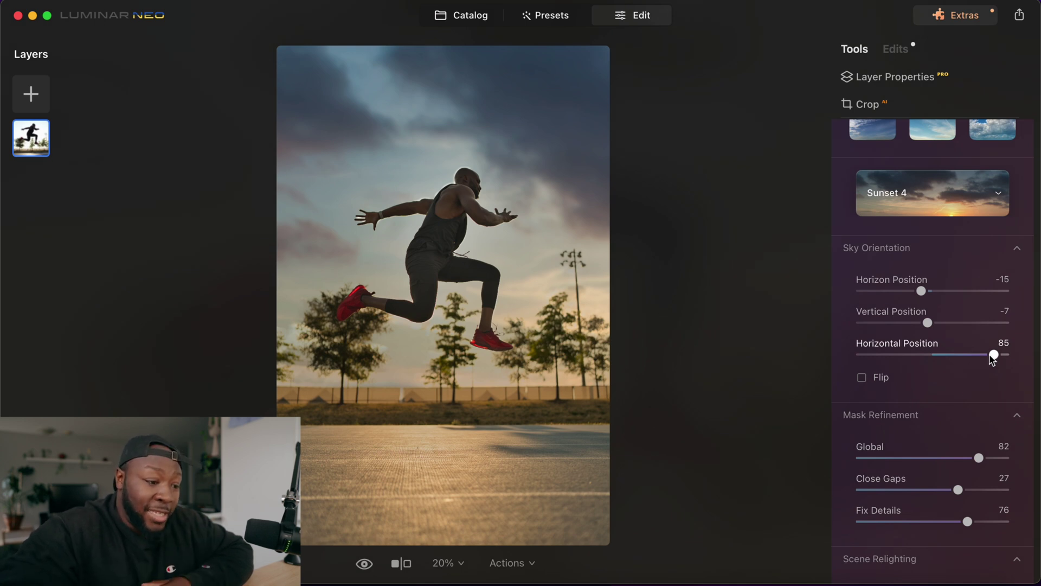
- Adjust the replacement sky to Warmth 33, Atmospheric Haze 58 and Brightness 71
{"action": "scroll", "coordinate": [959, 448], "scroll_direction": "down", "scroll_amount": 3}
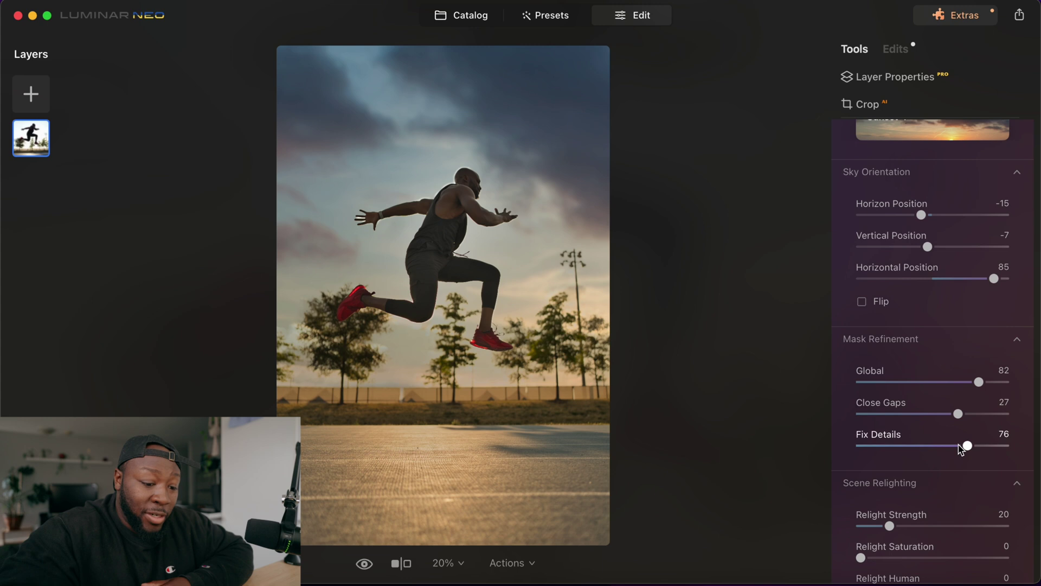
{"action": "scroll", "coordinate": [944, 472], "scroll_direction": "down", "scroll_amount": 4}
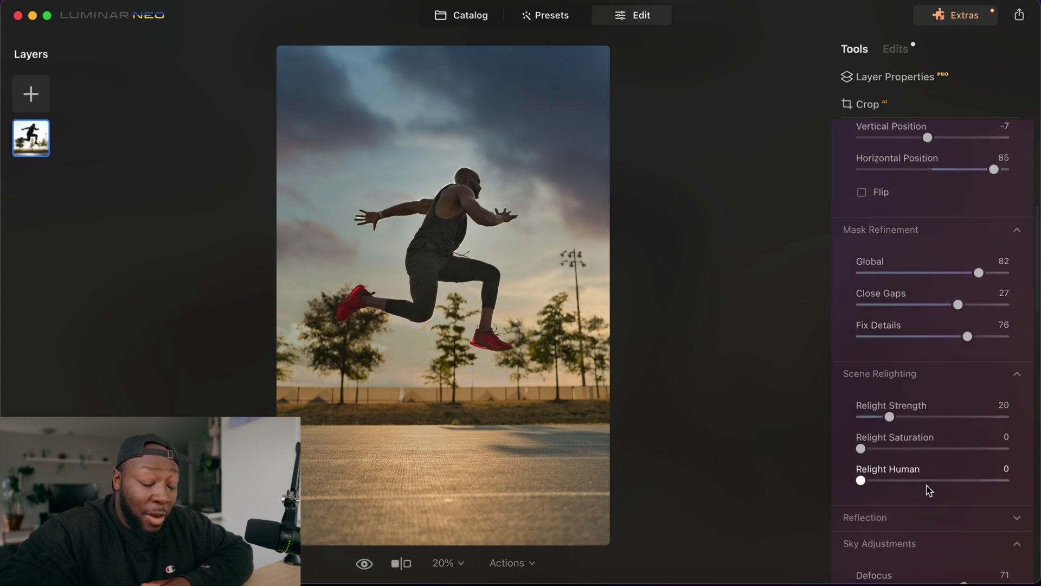
{"action": "scroll", "coordinate": [928, 488], "scroll_direction": "down", "scroll_amount": 7}
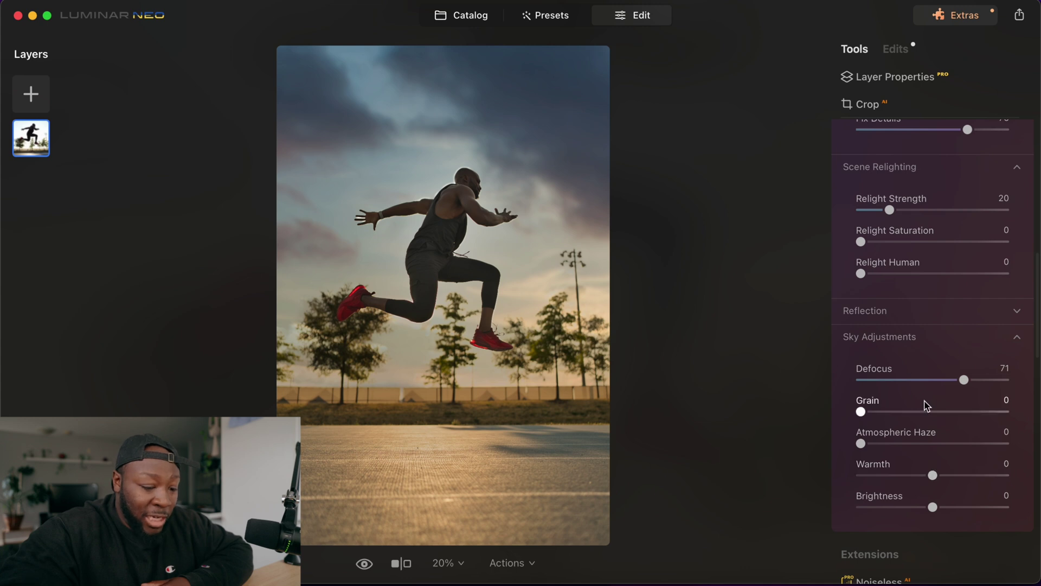
{"action": "left_click_drag", "start_coordinate": [933, 476], "coordinate": [944, 477]}
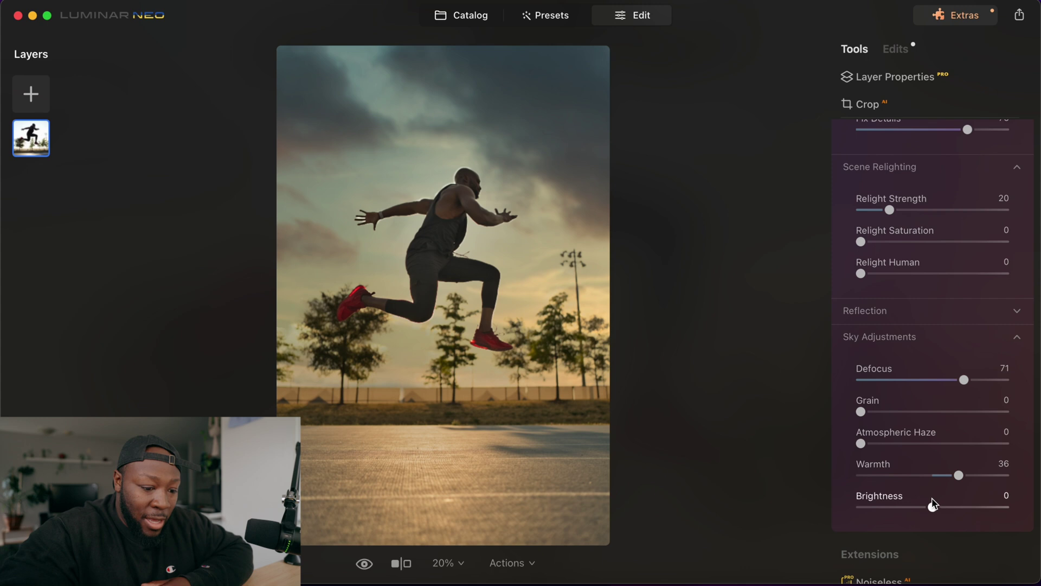
{"action": "mouse_move", "coordinate": [958, 475]}
{"action": "left_mouse_down"}
{"action": "mouse_move", "coordinate": [968, 476]}
{"action": "mouse_move", "coordinate": [957, 477]}
{"action": "left_mouse_up"}
{"action": "left_click_drag", "start_coordinate": [861, 444], "coordinate": [904, 446]}
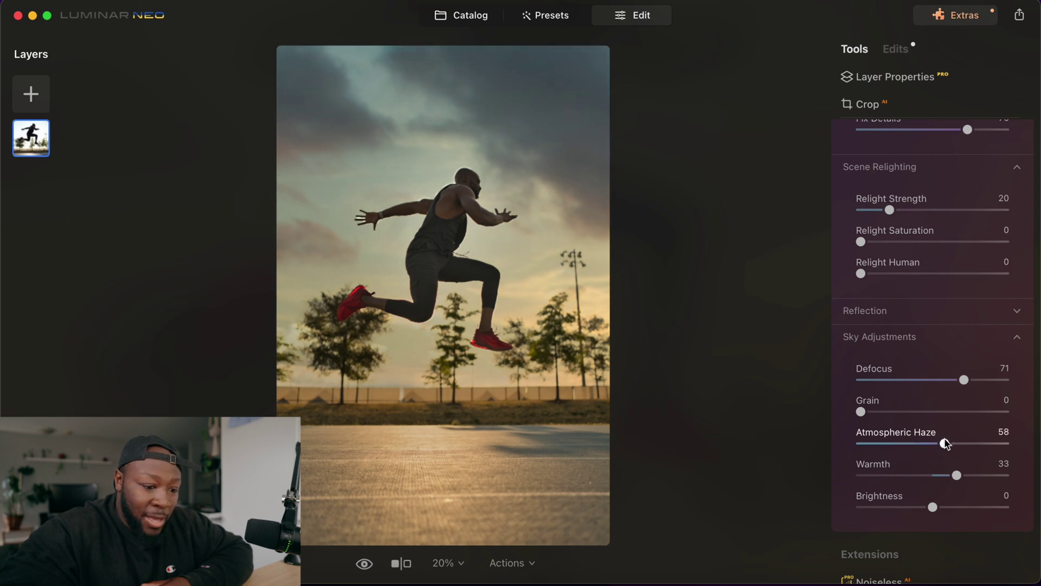
{"action": "left_click_drag", "start_coordinate": [933, 507], "coordinate": [976, 506]}
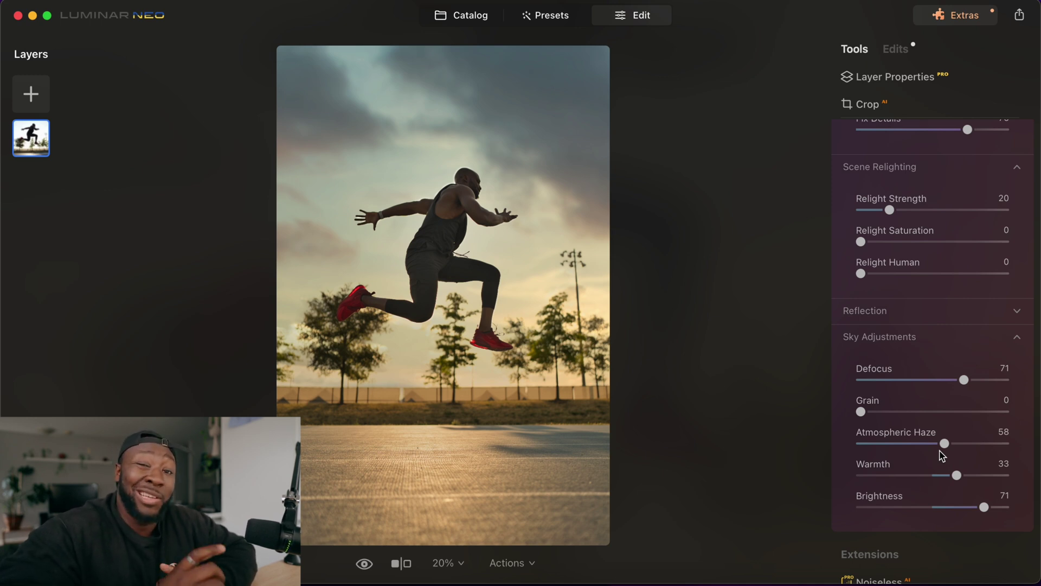
- Add sunrays to the athlete photo with Amount 23 and place the sun center just above the fence between the trees
{"action": "scroll", "coordinate": [930, 412], "scroll_direction": "up", "scroll_amount": 10}
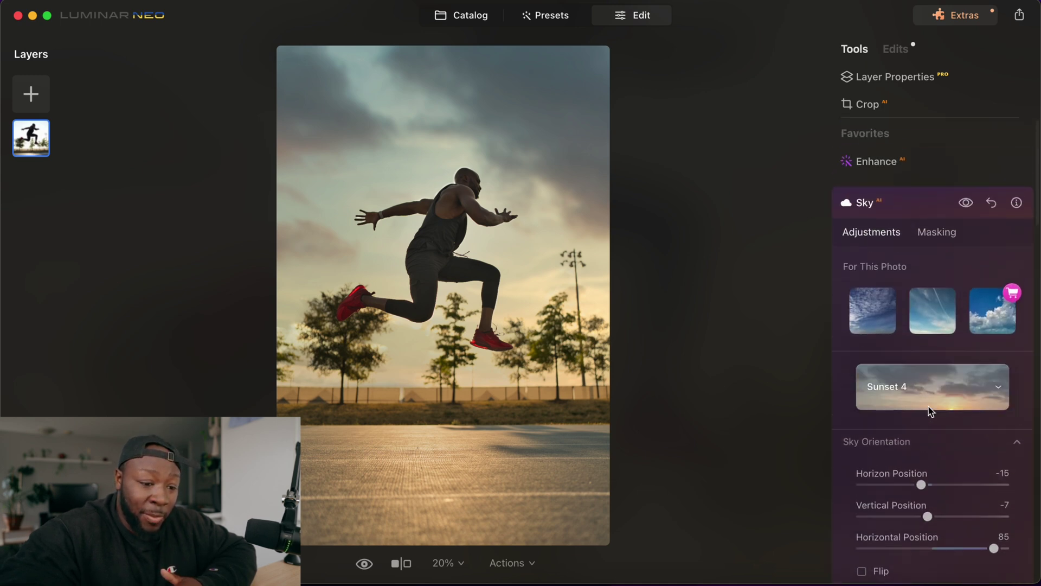
{"action": "left_click", "coordinate": [929, 207]}
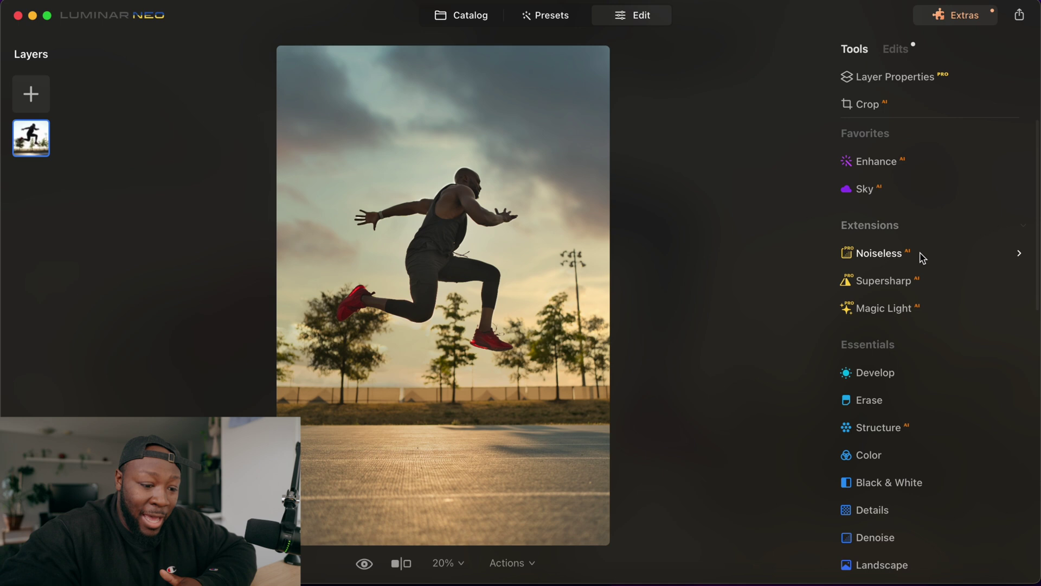
{"action": "scroll", "coordinate": [919, 258], "scroll_direction": "down", "scroll_amount": 3}
{"action": "scroll", "coordinate": [922, 258], "scroll_direction": "down", "scroll_amount": 5}
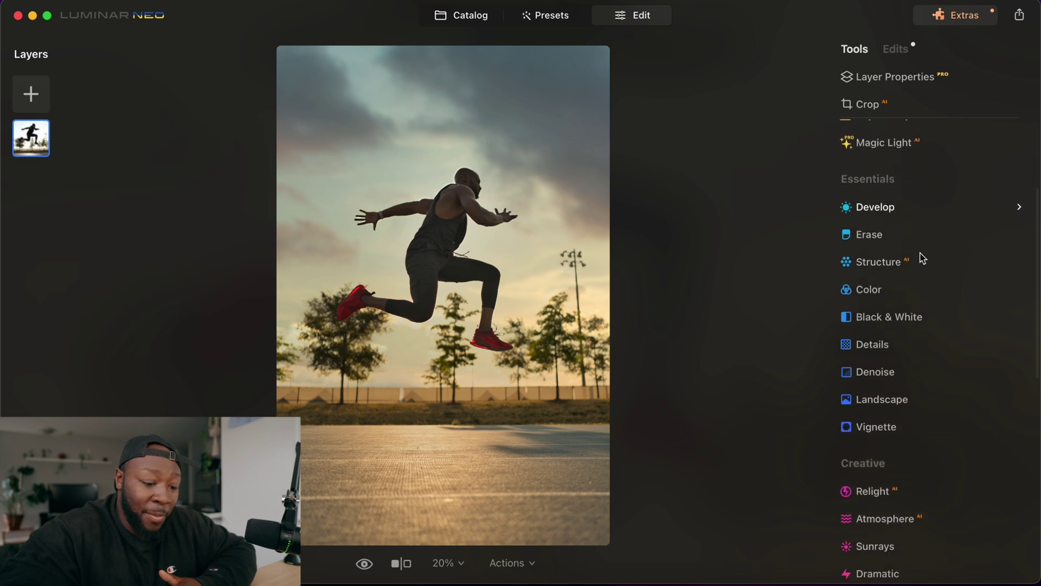
{"action": "scroll", "coordinate": [968, 409], "scroll_direction": "down", "scroll_amount": 2}
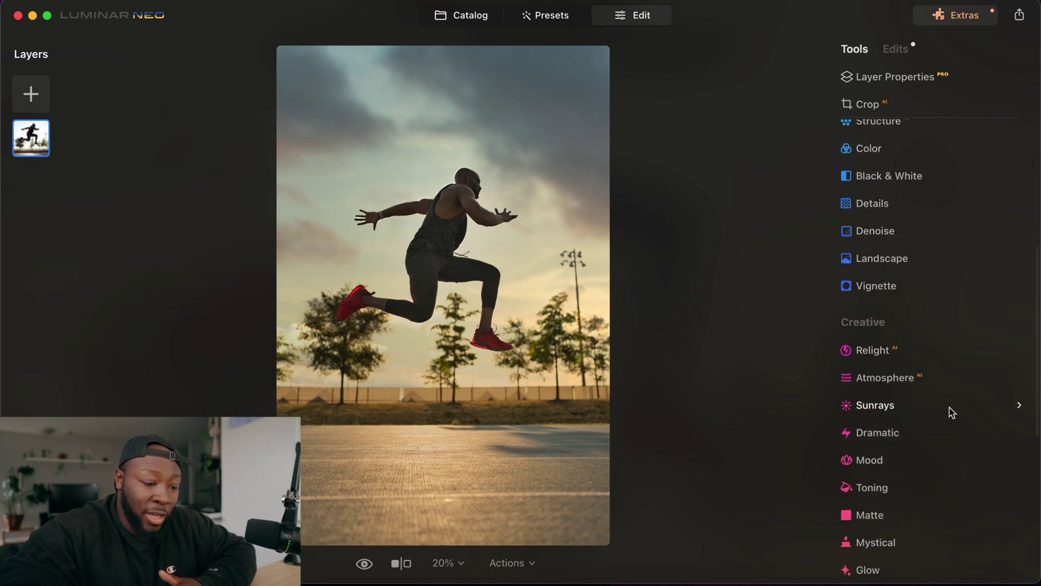
{"action": "left_click", "coordinate": [890, 408]}
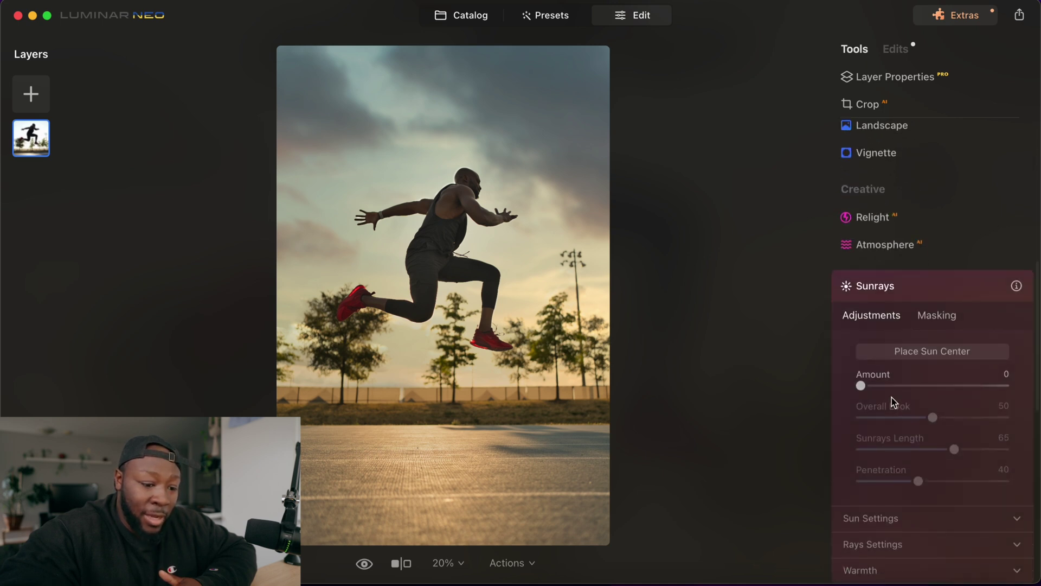
{"action": "left_click", "coordinate": [958, 353]}
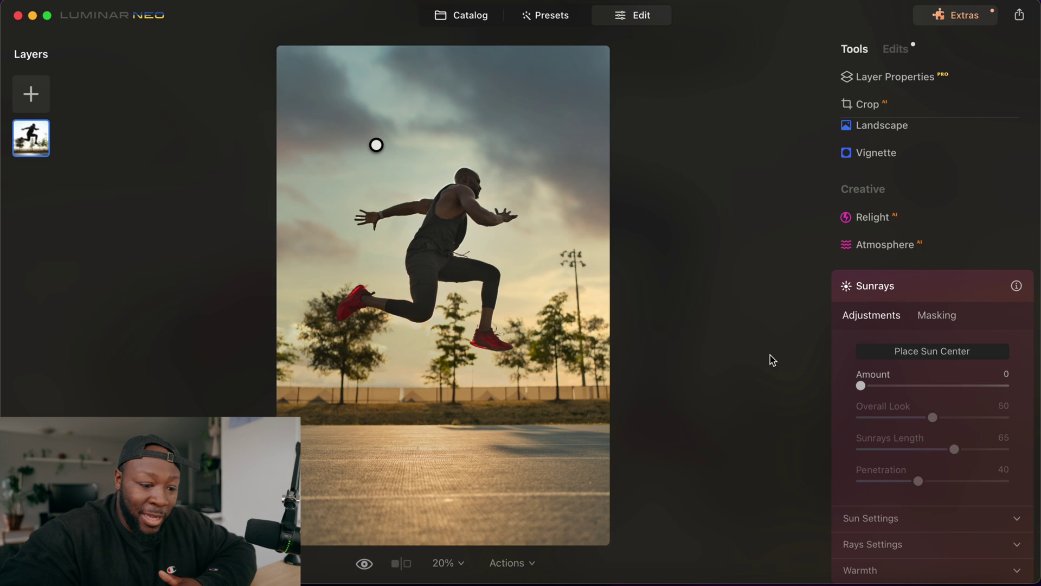
{"action": "left_click_drag", "start_coordinate": [860, 385], "coordinate": [896, 387]}
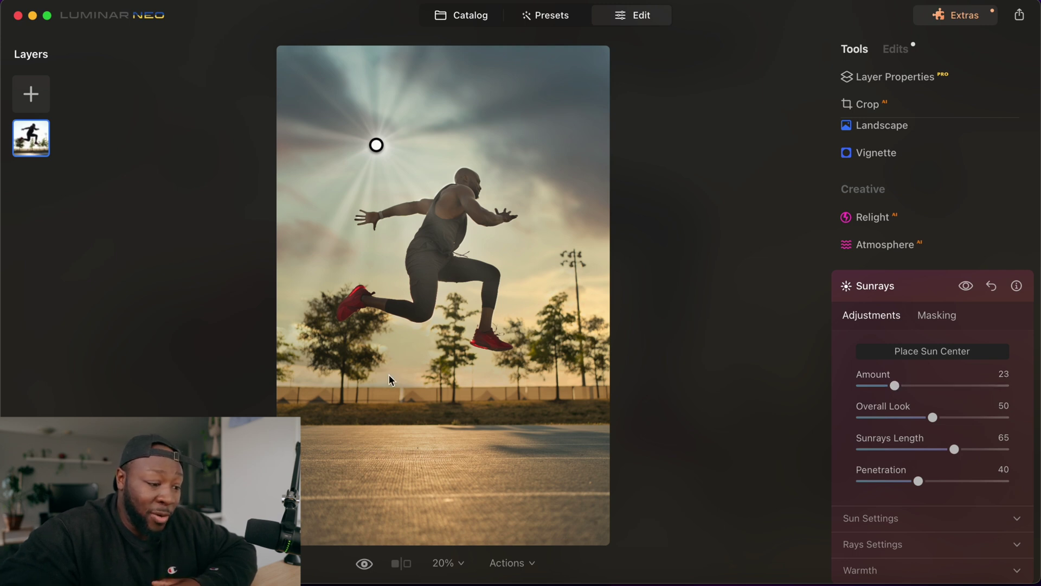
{"action": "left_click_drag", "start_coordinate": [375, 145], "coordinate": [424, 380]}
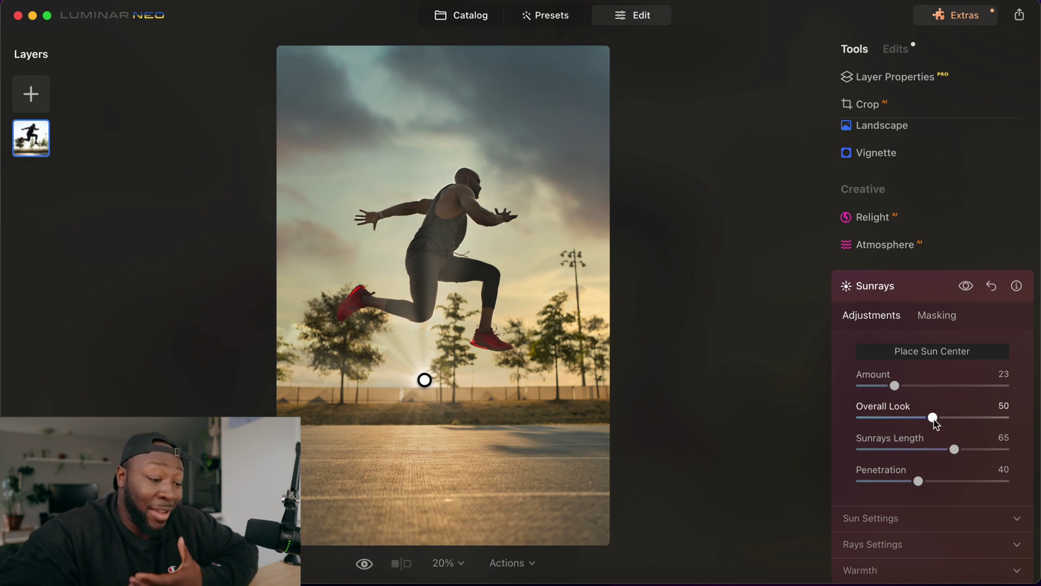
- Soften the sunrays with Overall Look 12, Sunrays Length 10 and Penetration 31
{"action": "left_click_drag", "start_coordinate": [934, 421], "coordinate": [877, 425]}
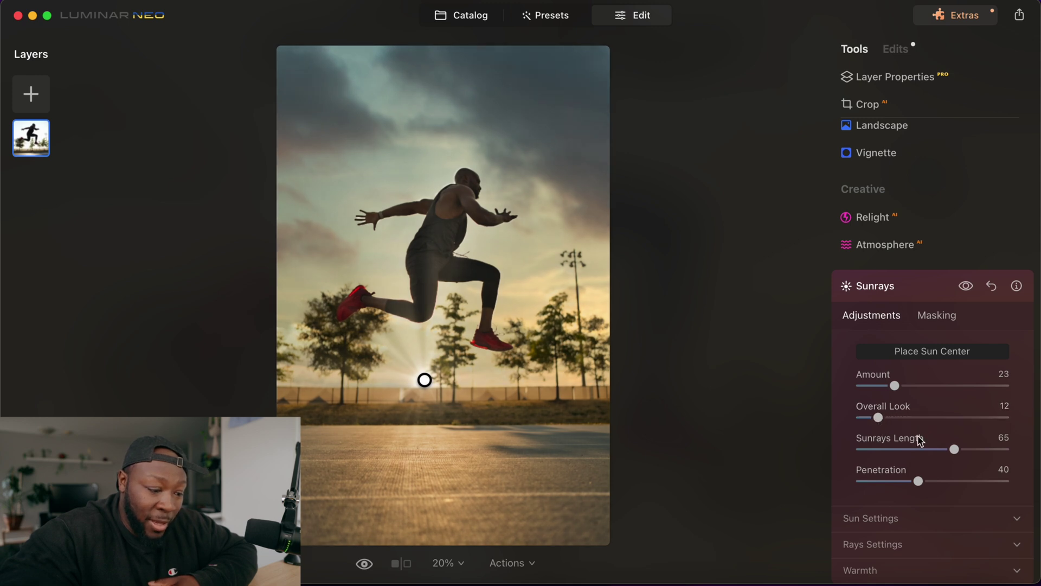
{"action": "left_click_drag", "start_coordinate": [955, 449], "coordinate": [855, 455]}
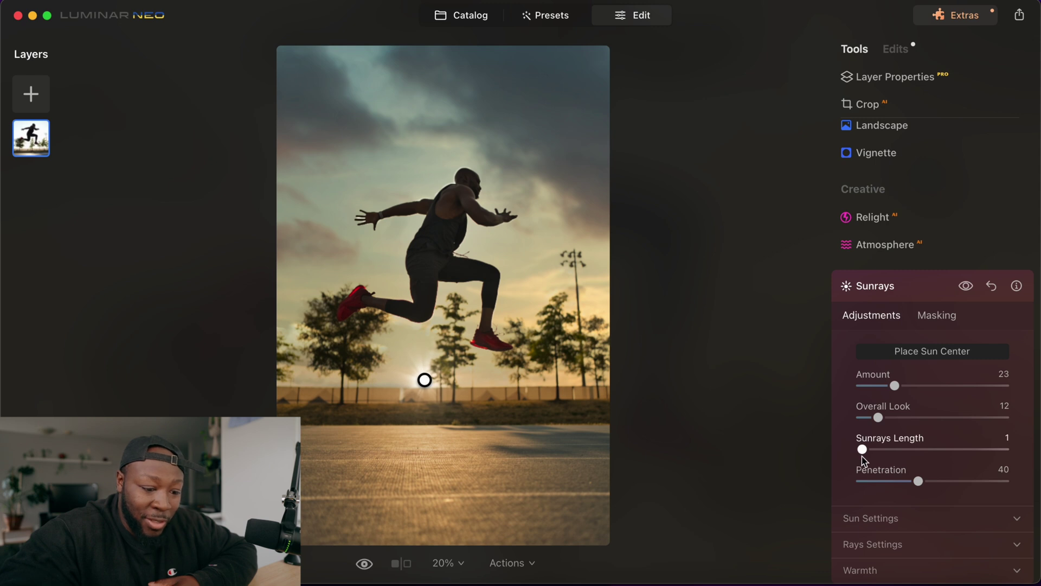
{"action": "mouse_move", "coordinate": [920, 484]}
{"action": "left_mouse_down"}
{"action": "mouse_move", "coordinate": [950, 487]}
{"action": "mouse_move", "coordinate": [906, 486]}
{"action": "left_mouse_up"}
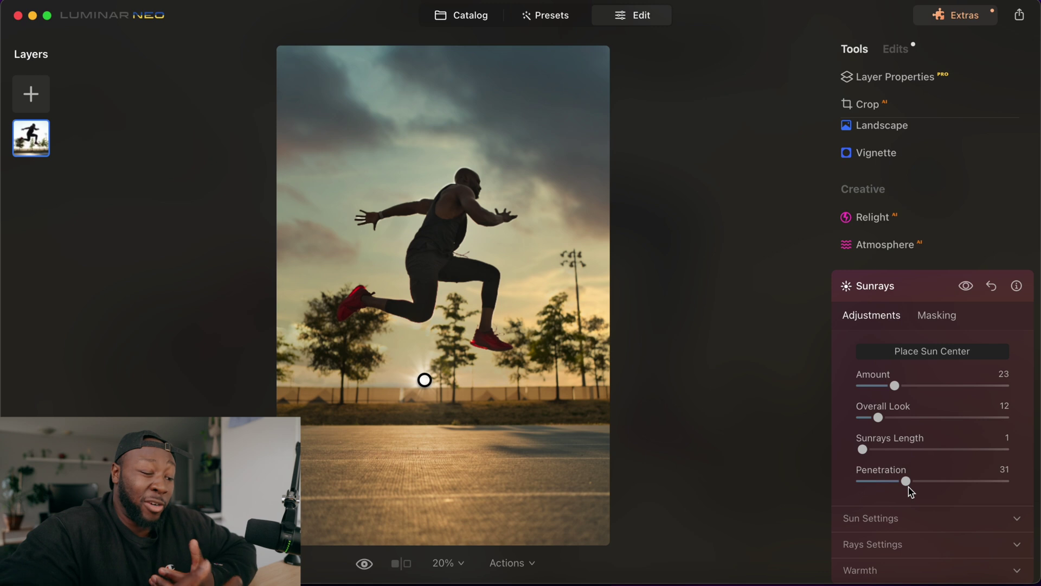
{"action": "left_click", "coordinate": [878, 445]}
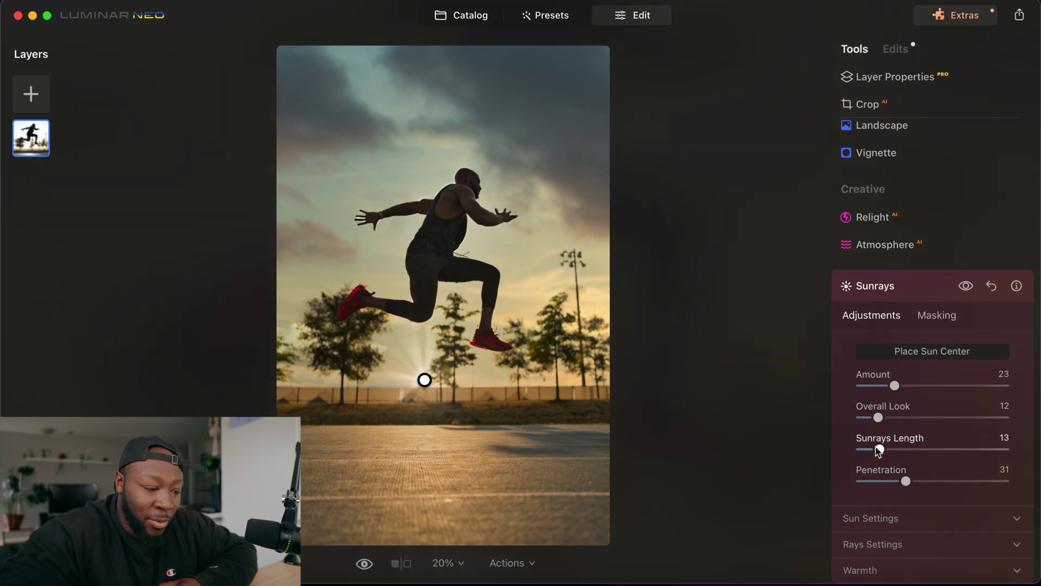
- Warm the sunray effect with Sun Warmth 81 and Sunrays Warmth 68
{"action": "scroll", "coordinate": [927, 426], "scroll_direction": "down", "scroll_amount": 3}
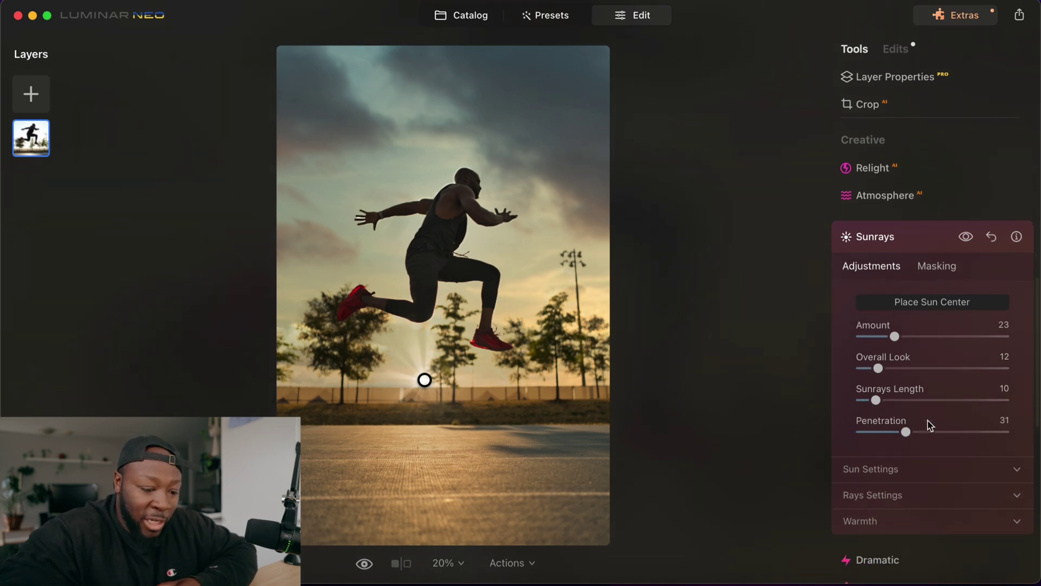
{"action": "left_click", "coordinate": [918, 499]}
{"action": "scroll", "coordinate": [938, 460], "scroll_direction": "down", "scroll_amount": 3}
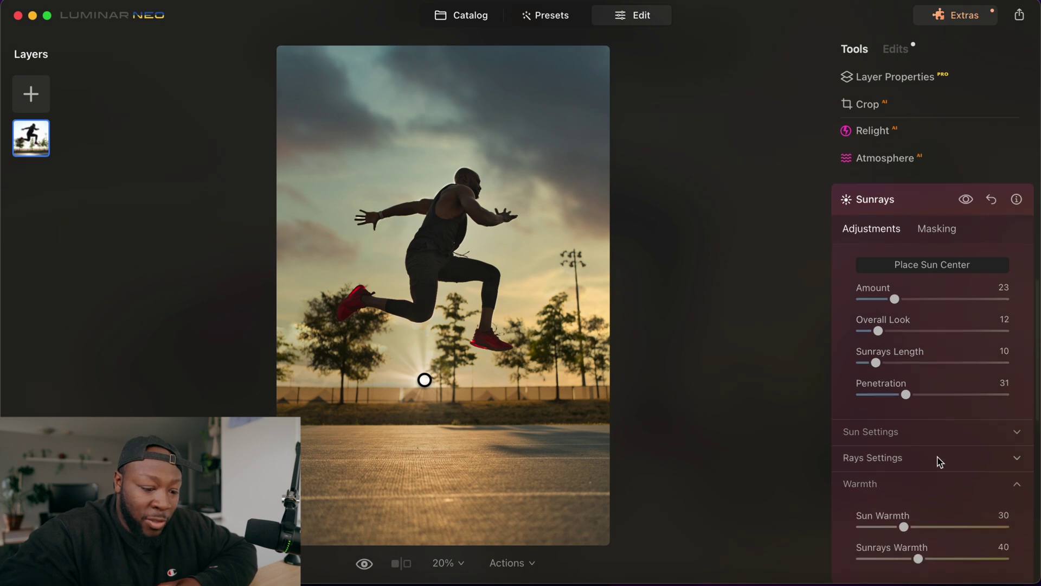
{"action": "left_click_drag", "start_coordinate": [896, 457], "coordinate": [976, 460]}
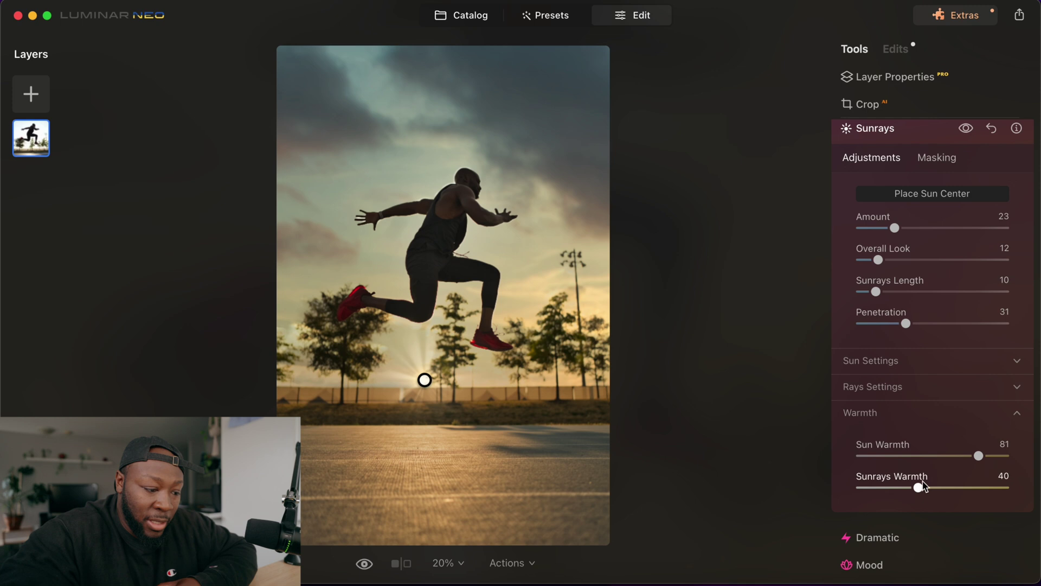
{"action": "left_click_drag", "start_coordinate": [934, 488], "coordinate": [958, 488]}
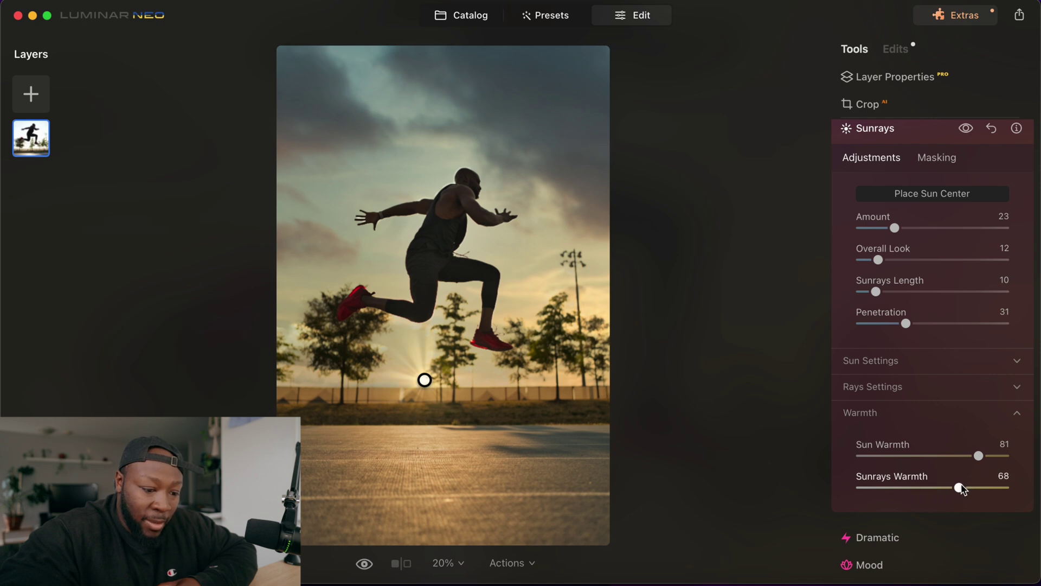
- Shape the sun with Sun Radius 13, Sun Glow Radius 94 and Sun Glow Amount 92
{"action": "left_click", "coordinate": [933, 371]}
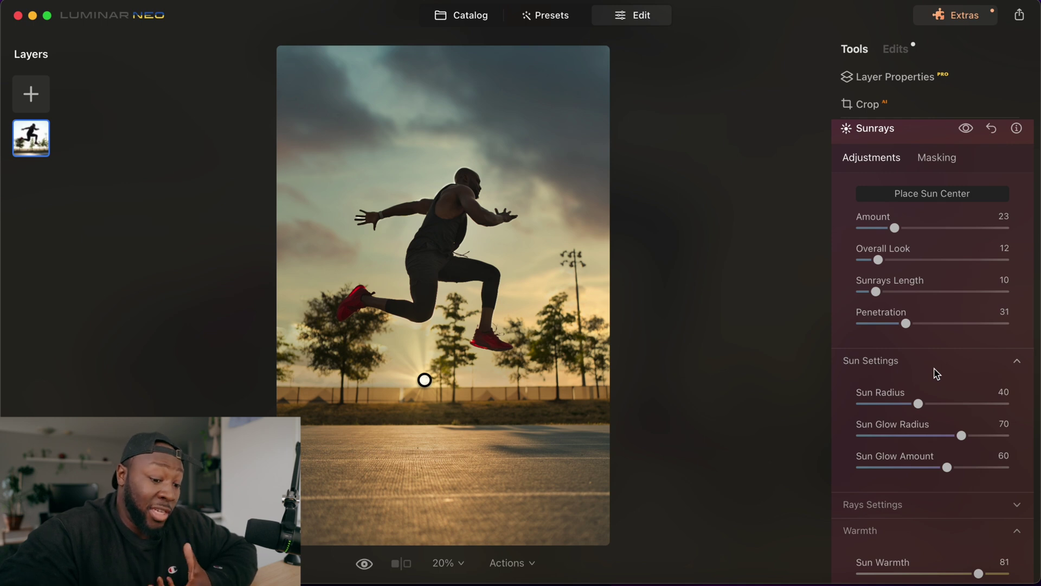
{"action": "left_click_drag", "start_coordinate": [918, 403], "coordinate": [880, 410]}
{"action": "left_click_drag", "start_coordinate": [962, 436], "coordinate": [997, 435]}
{"action": "left_click_drag", "start_coordinate": [947, 468], "coordinate": [979, 467]}
- Set the Number of Sunrays to 6 and Randomize to 27
{"action": "scroll", "coordinate": [943, 450], "scroll_direction": "down", "scroll_amount": 2}
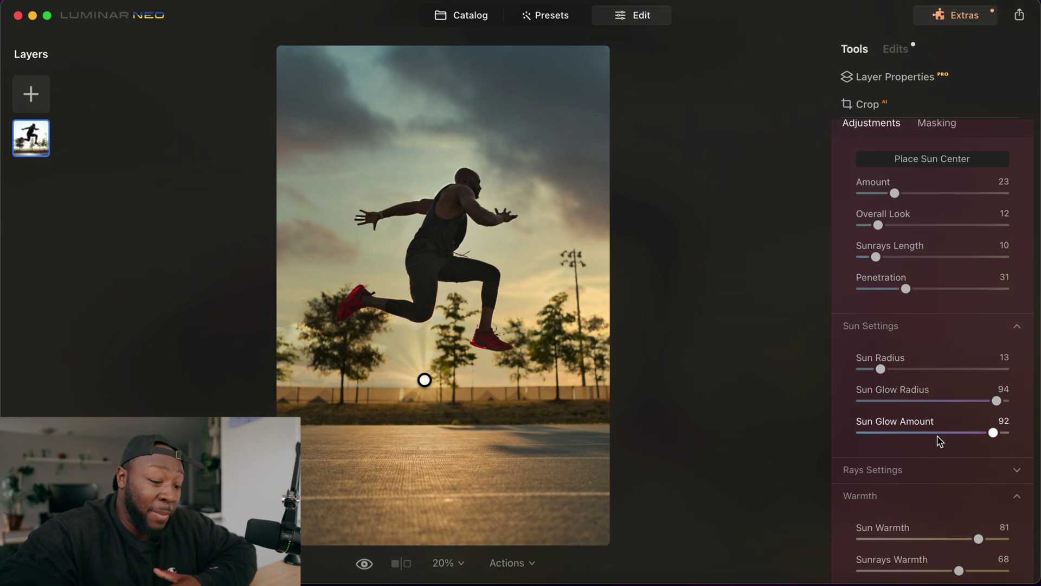
{"action": "left_click", "coordinate": [908, 482]}
{"action": "scroll", "coordinate": [925, 404], "scroll_direction": "down", "scroll_amount": 4}
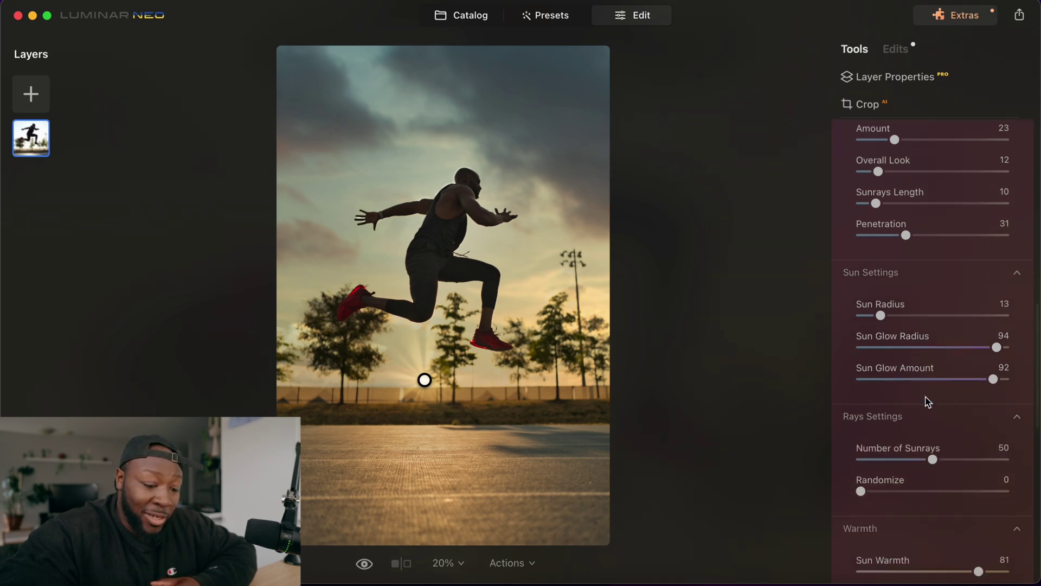
{"action": "left_click_drag", "start_coordinate": [932, 450], "coordinate": [900, 481]}
- Mask the sunrays with a linear gradient that keeps them in the sky and fades them out over the ground
{"action": "scroll", "coordinate": [941, 200], "scroll_direction": "up", "scroll_amount": 5}
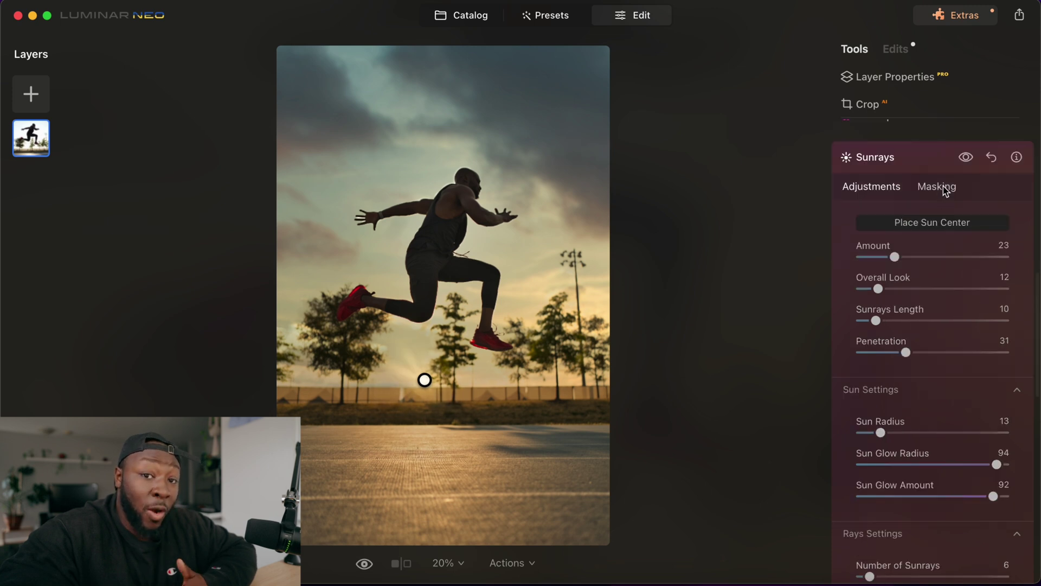
{"action": "left_click", "coordinate": [945, 191]}
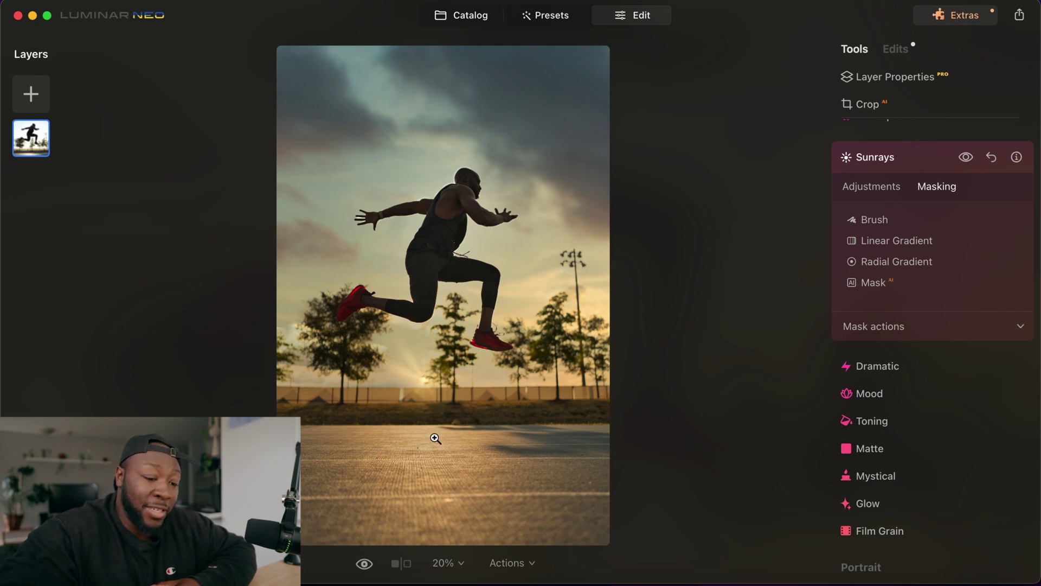
{"action": "left_click", "coordinate": [886, 241]}
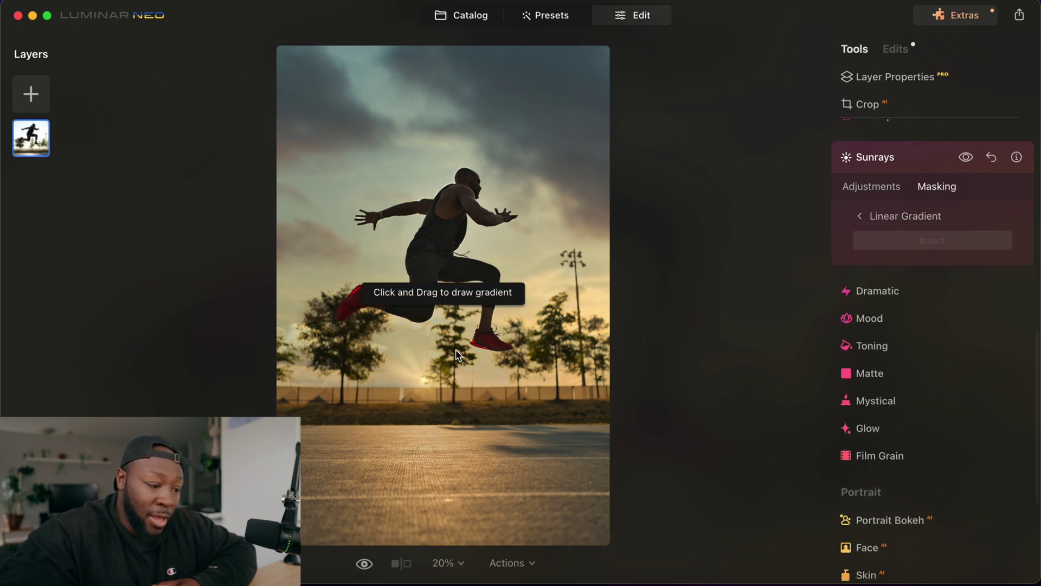
{"action": "mouse_move", "coordinate": [437, 364]}
{"action": "left_mouse_down"}
{"action": "mouse_move", "coordinate": [438, 327]}
{"action": "mouse_move", "coordinate": [537, 402]}
{"action": "mouse_move", "coordinate": [458, 462]}
{"action": "mouse_move", "coordinate": [440, 455]}
{"action": "left_mouse_up"}
{"action": "left_click_drag", "start_coordinate": [438, 400], "coordinate": [437, 364]}
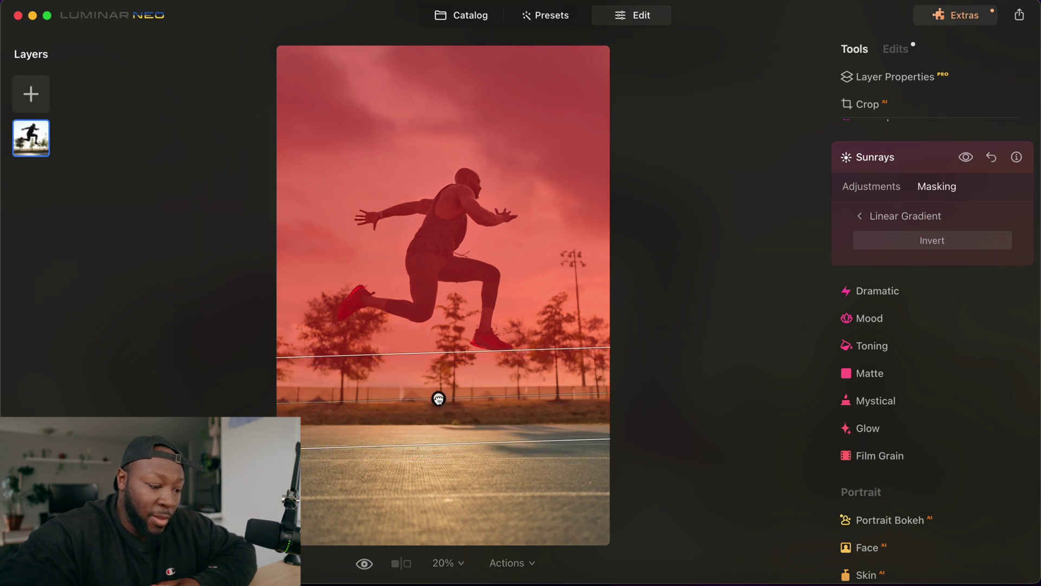
{"action": "left_click", "coordinate": [871, 186]}
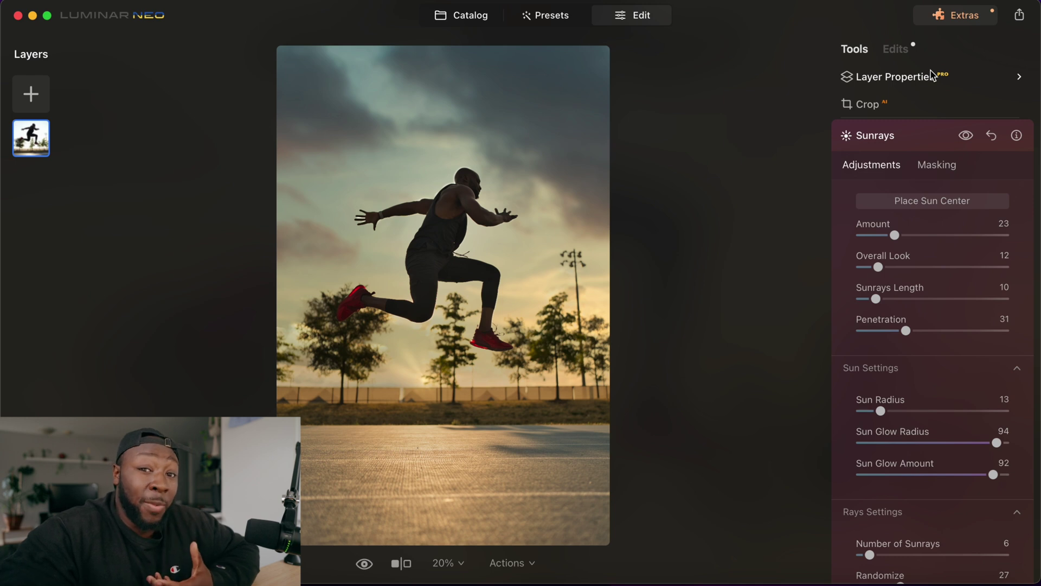
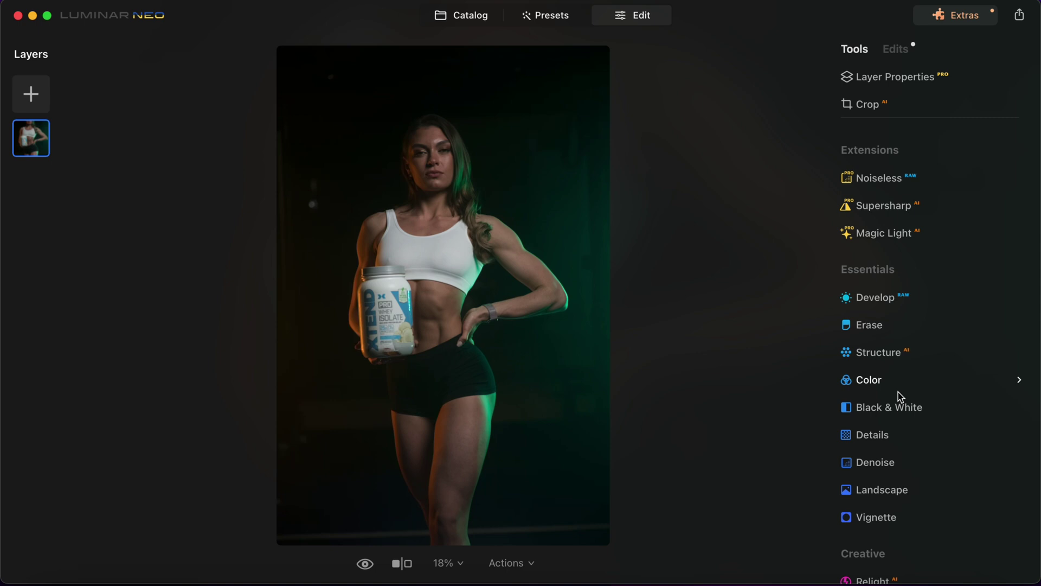
- Develop the fitness portrait with the Adobe Standard camera profile, Exposure 1.06, Smart Contrast 17, Highlights -53 and Shadows -21
{"action": "scroll", "coordinate": [889, 326], "scroll_direction": "down", "scroll_amount": 1}
{"action": "left_click", "coordinate": [879, 284]}
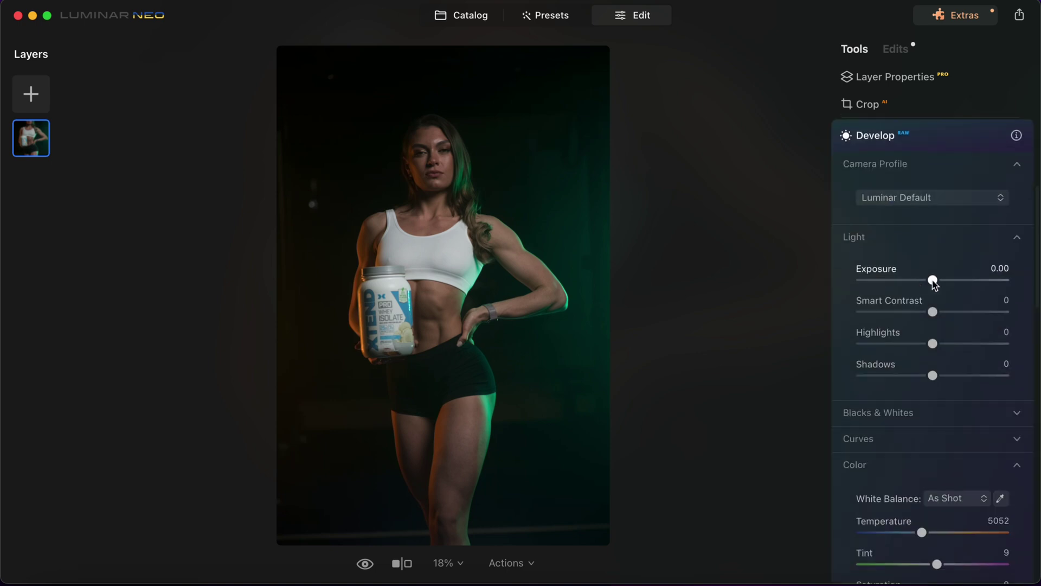
{"action": "left_click_drag", "start_coordinate": [932, 280], "coordinate": [894, 344]}
{"action": "left_click", "coordinate": [932, 197]}
{"action": "left_click", "coordinate": [910, 233]}
{"action": "left_click_drag", "start_coordinate": [933, 376], "coordinate": [917, 375]}
- Boost the portrait's color with Saturation 32 and Vibrance 13
{"action": "scroll", "coordinate": [957, 244], "scroll_direction": "down", "scroll_amount": 3}
{"action": "left_click_drag", "start_coordinate": [933, 467], "coordinate": [955, 467]}
{"action": "left_click_drag", "start_coordinate": [933, 499], "coordinate": [942, 499]}
- Check the face in close-up and refine the light to Exposure 1.19, Smart Contrast 25, Highlights -33 and Shadows -28
{"action": "key", "text": "super+1"}
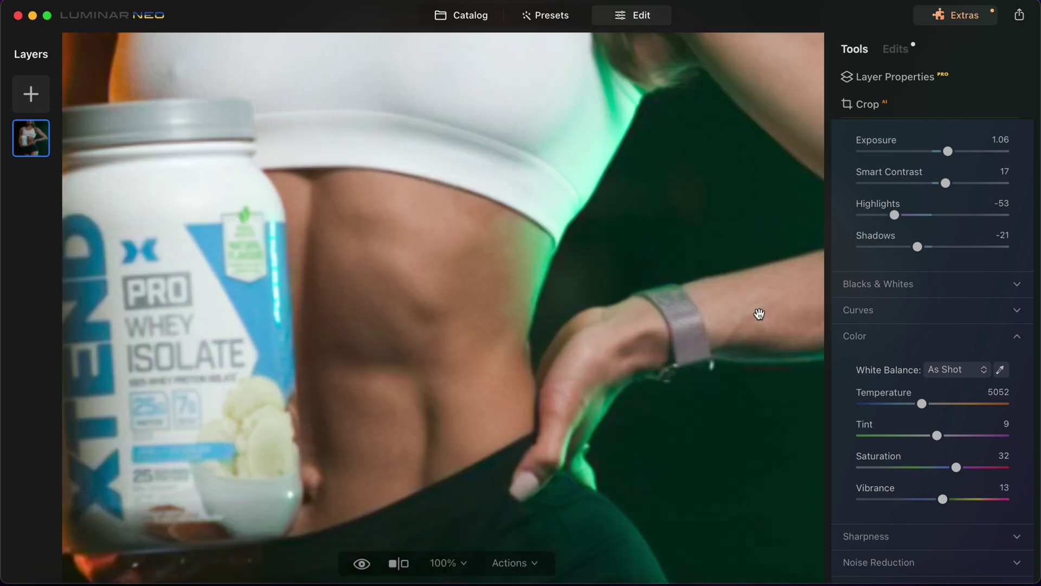
{"action": "scroll", "coordinate": [596, 271], "scroll_direction": "up", "scroll_amount": 10}
{"action": "scroll", "coordinate": [475, 242], "scroll_direction": "up", "scroll_amount": 5}
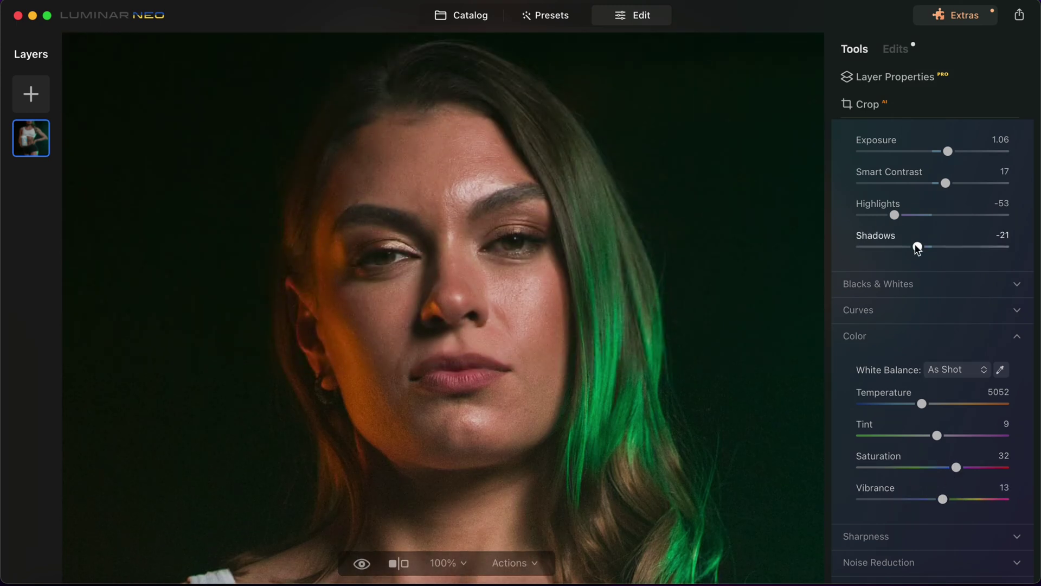
{"action": "left_click_drag", "start_coordinate": [918, 247], "coordinate": [908, 214]}
{"action": "left_click_drag", "start_coordinate": [945, 183], "coordinate": [950, 183]}
{"action": "left_click_drag", "start_coordinate": [947, 151], "coordinate": [950, 152]}
{"action": "key", "text": "super+0"}
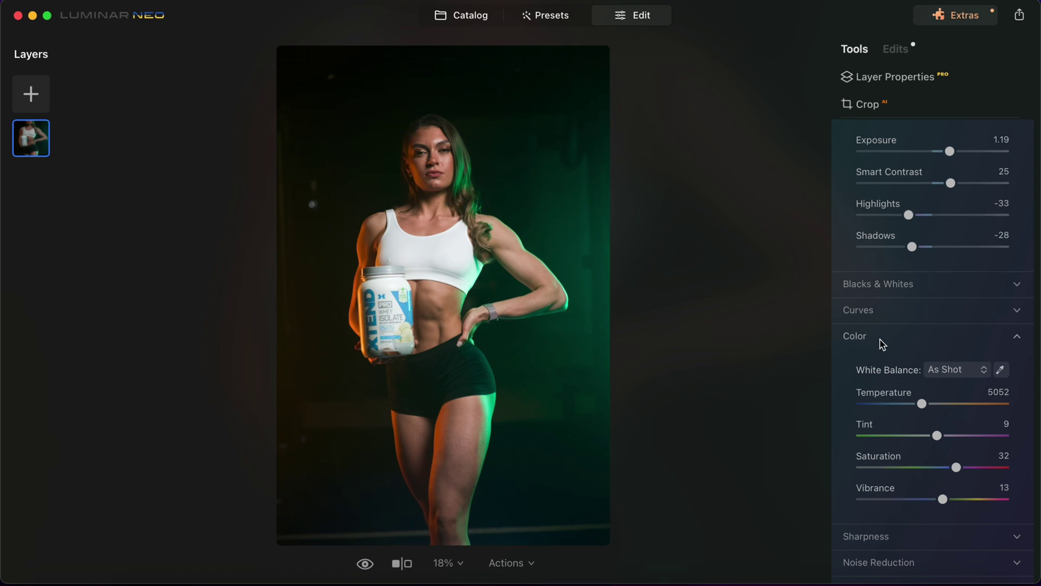
- Close the Develop adjustments and look through the available Creative, Portrait and Professional editing tools
{"action": "left_click", "coordinate": [1017, 336]}
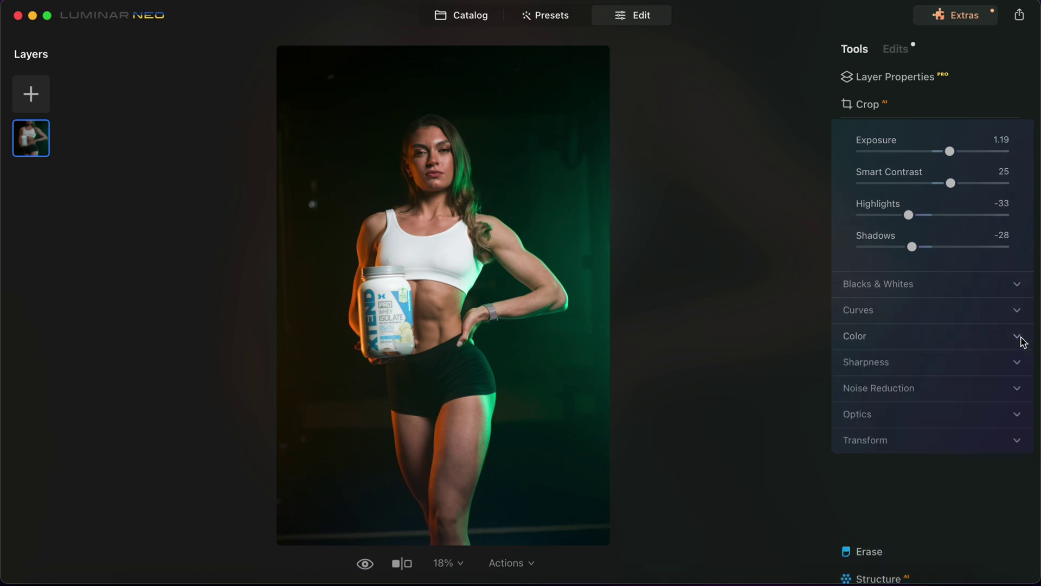
{"action": "scroll", "coordinate": [902, 135], "scroll_direction": "up", "scroll_amount": 3}
{"action": "left_click", "coordinate": [902, 133]}
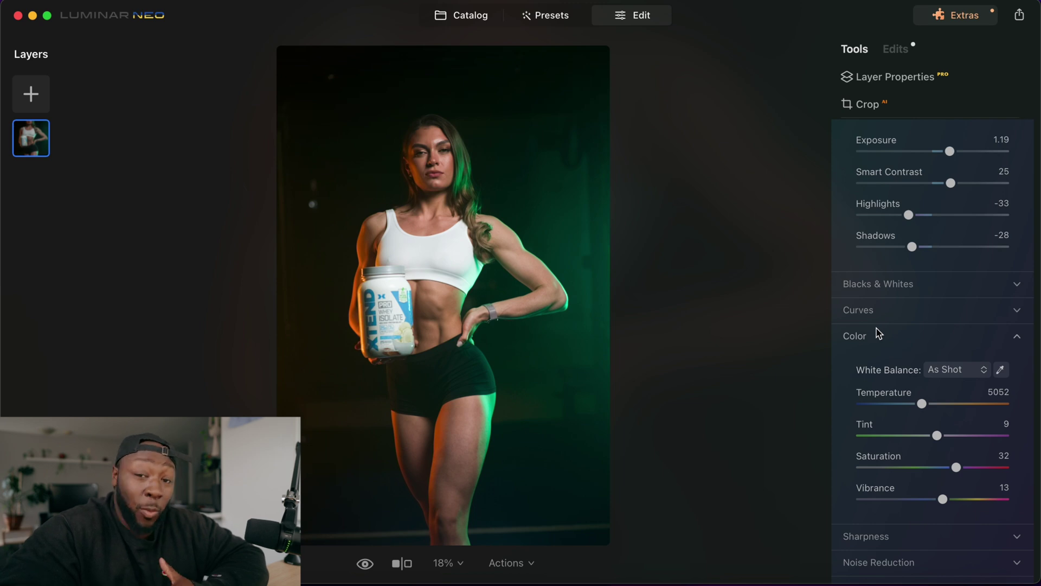
{"action": "left_click", "coordinate": [1017, 338]}
{"action": "scroll", "coordinate": [963, 249], "scroll_direction": "up", "scroll_amount": 3}
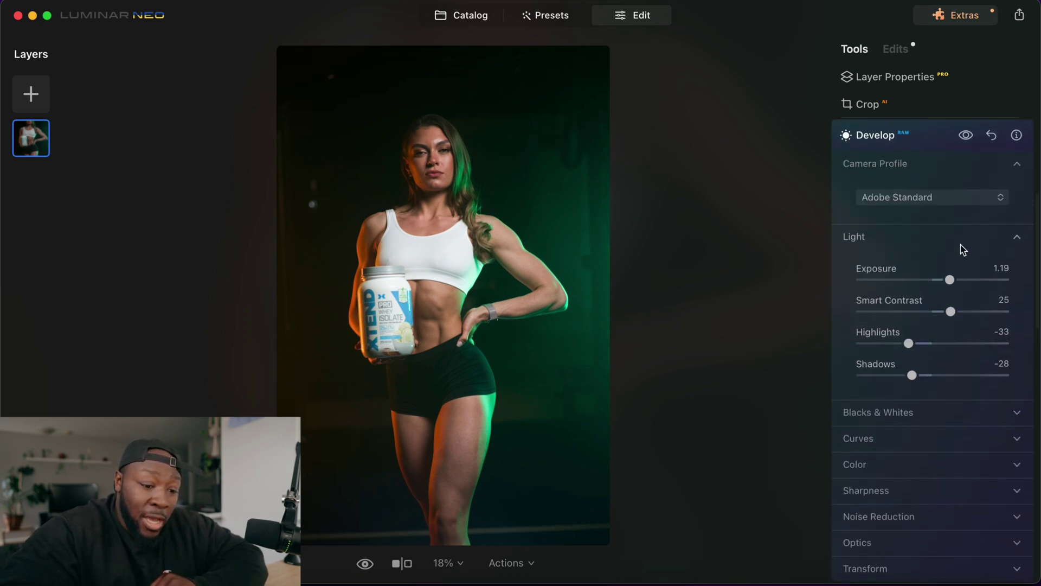
{"action": "left_click", "coordinate": [902, 135]}
{"action": "scroll", "coordinate": [905, 433], "scroll_direction": "down", "scroll_amount": 5}
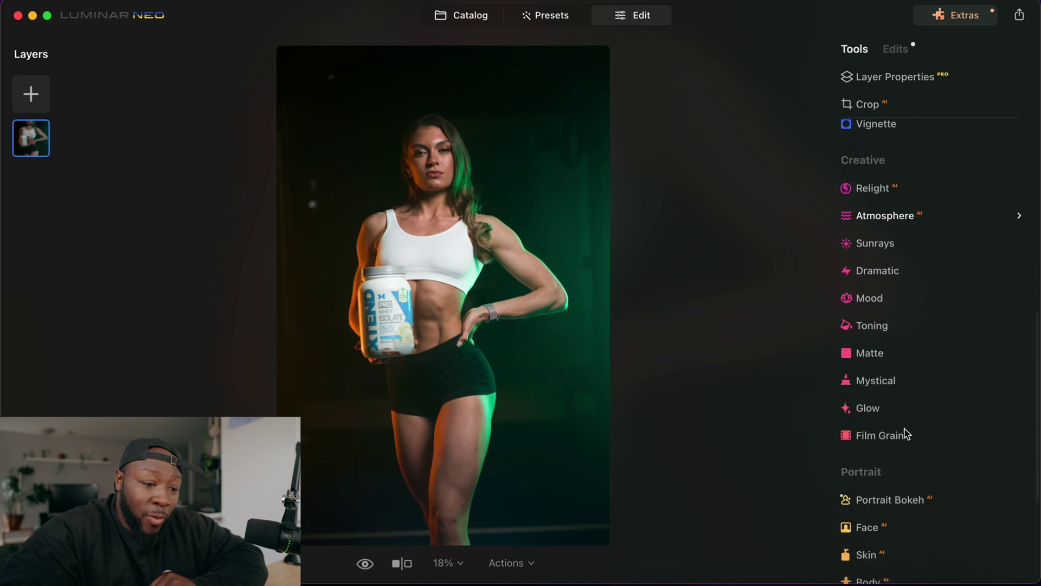
{"action": "scroll", "coordinate": [904, 434], "scroll_direction": "down", "scroll_amount": 4}
{"action": "scroll", "coordinate": [906, 432], "scroll_direction": "up", "scroll_amount": 9}
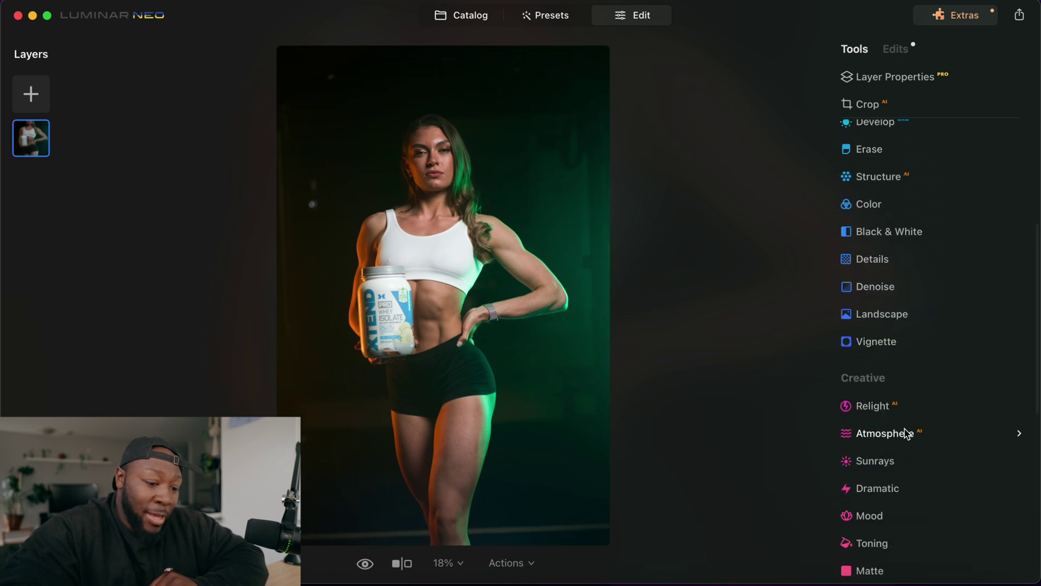
{"action": "scroll", "coordinate": [906, 432], "scroll_direction": "down", "scroll_amount": 9}
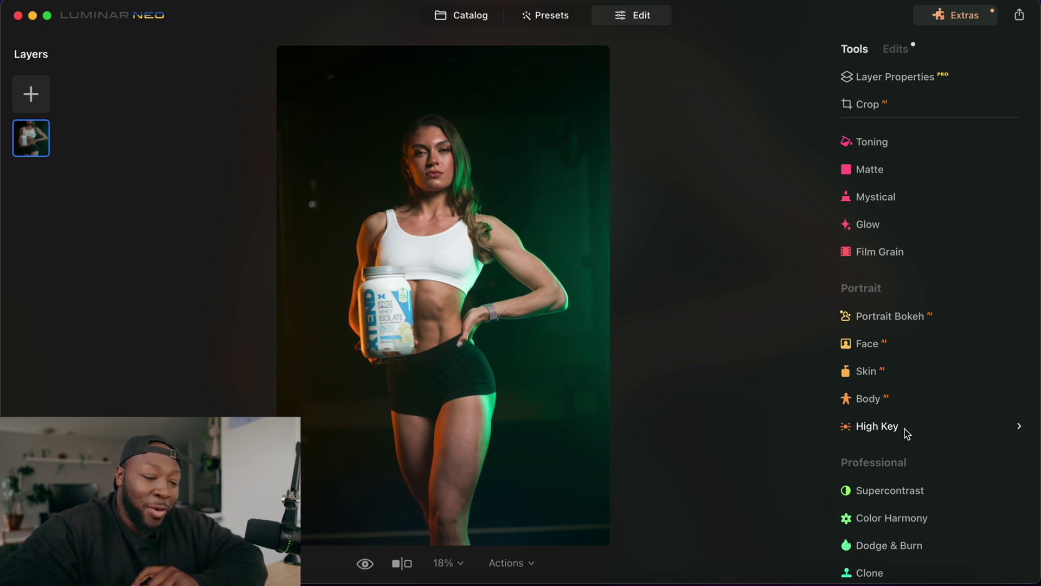
- Try the Body AI Shape adjustment on the model at -100 and 100, and return it to 0
{"action": "left_click", "coordinate": [930, 401]}
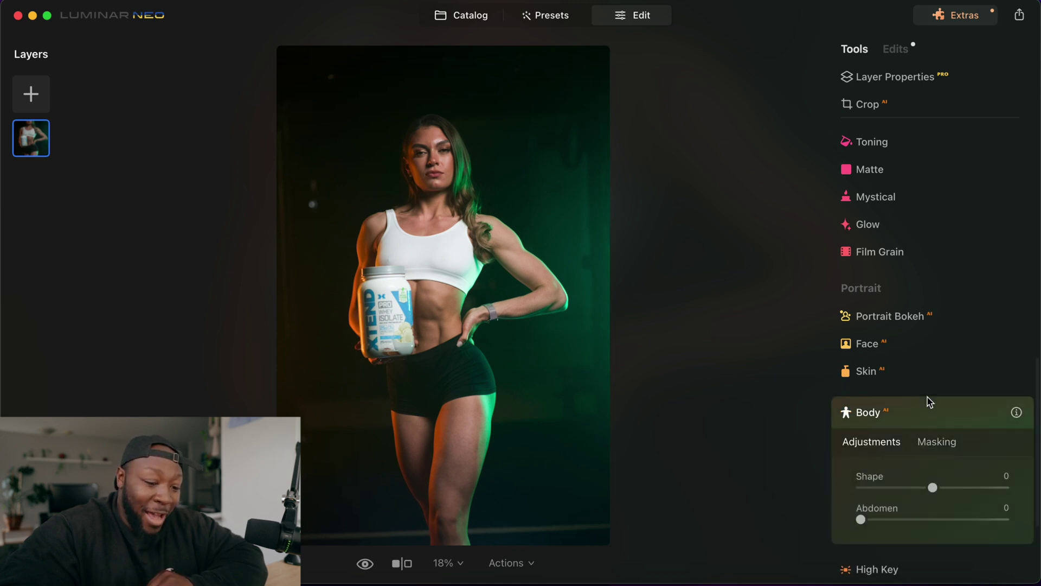
{"action": "scroll", "coordinate": [934, 348], "scroll_direction": "down", "scroll_amount": 3}
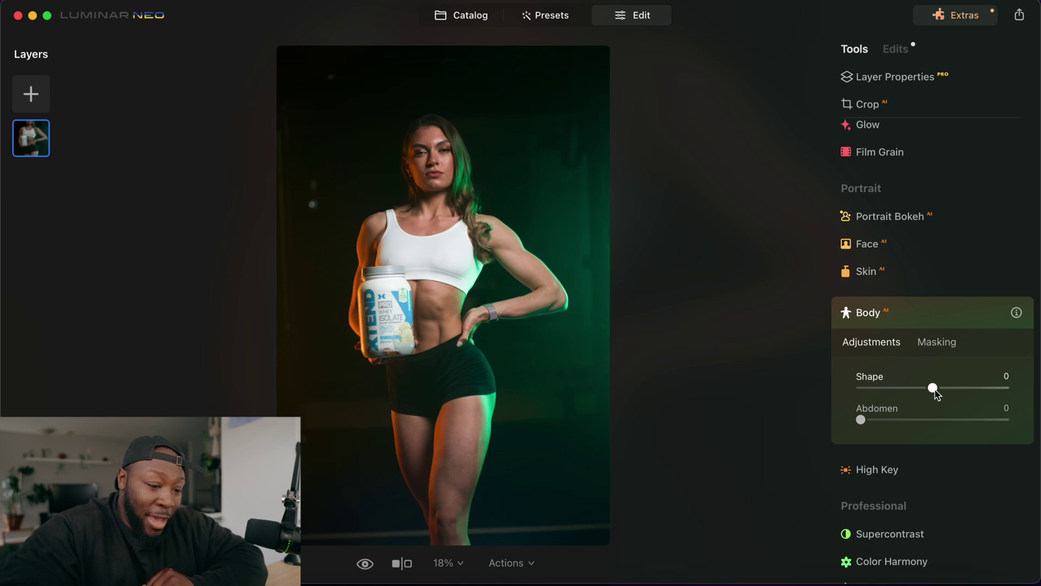
{"action": "left_click_drag", "start_coordinate": [934, 392], "coordinate": [931, 390]}
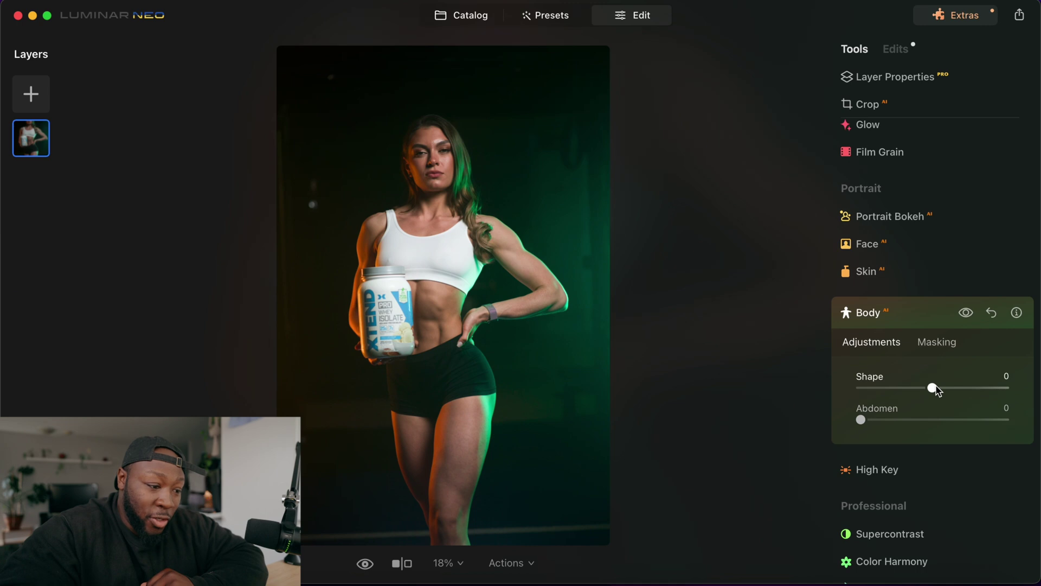
{"action": "left_click_drag", "start_coordinate": [936, 387], "coordinate": [844, 383]}
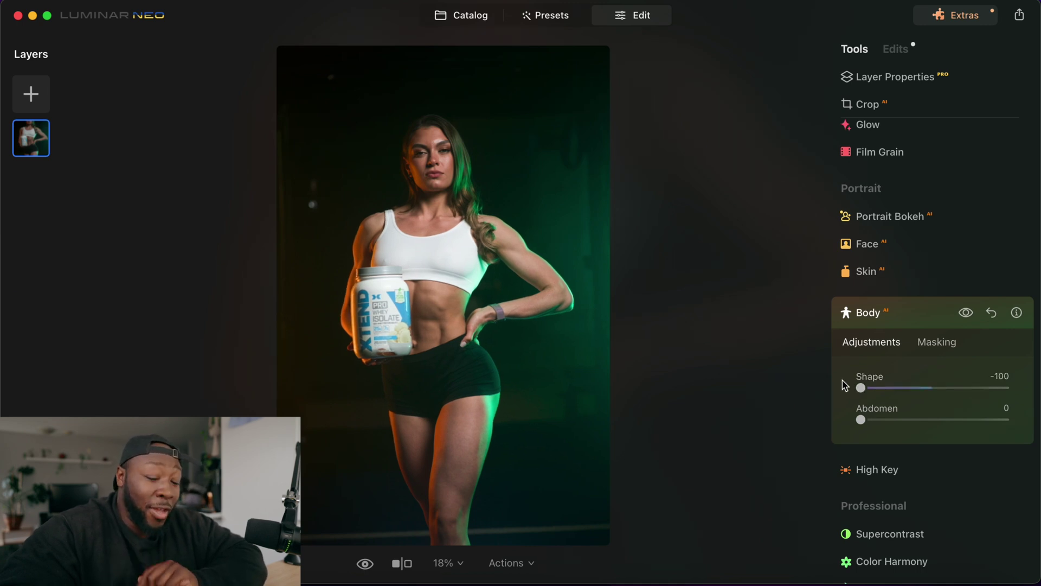
{"action": "left_click_drag", "start_coordinate": [843, 384], "coordinate": [1021, 399]}
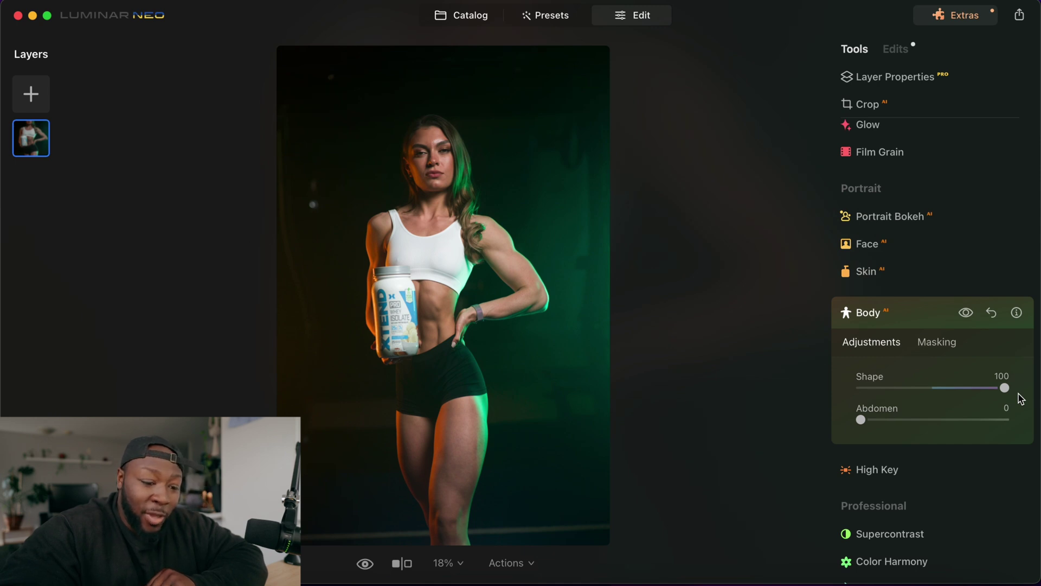
{"action": "left_click_drag", "start_coordinate": [1004, 388], "coordinate": [931, 392]}
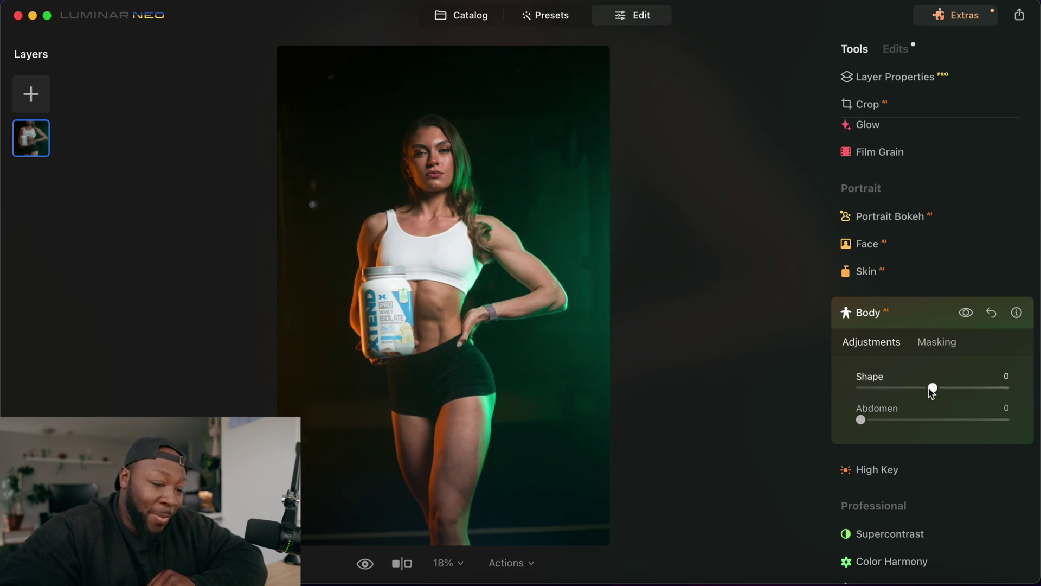
- Smooth the model's skin with Skin AI Amount 14 and Shine Removal 15, and check the face in close-up
{"action": "left_click", "coordinate": [870, 276]}
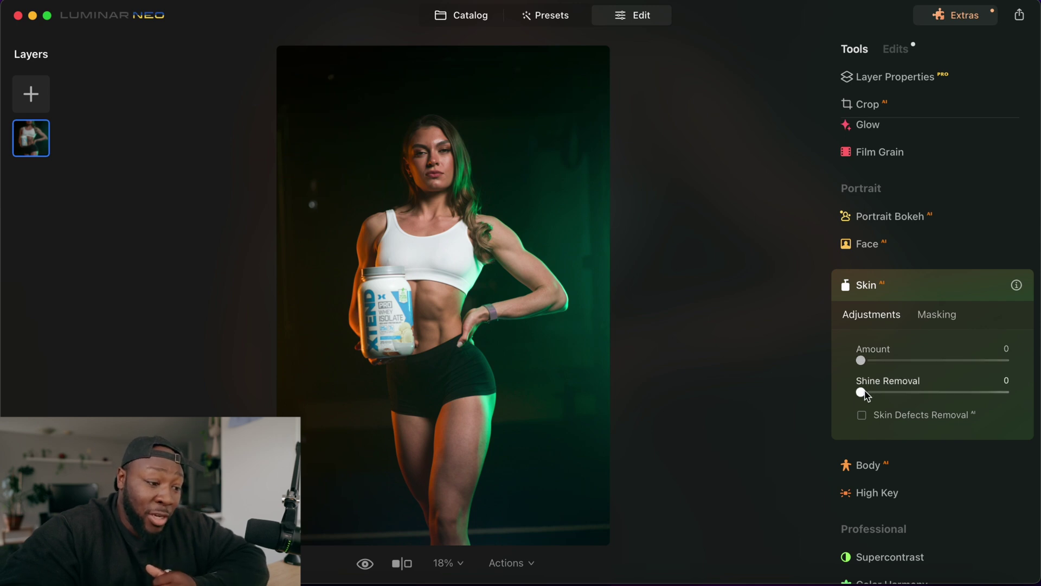
{"action": "left_click_drag", "start_coordinate": [863, 395], "coordinate": [870, 394]}
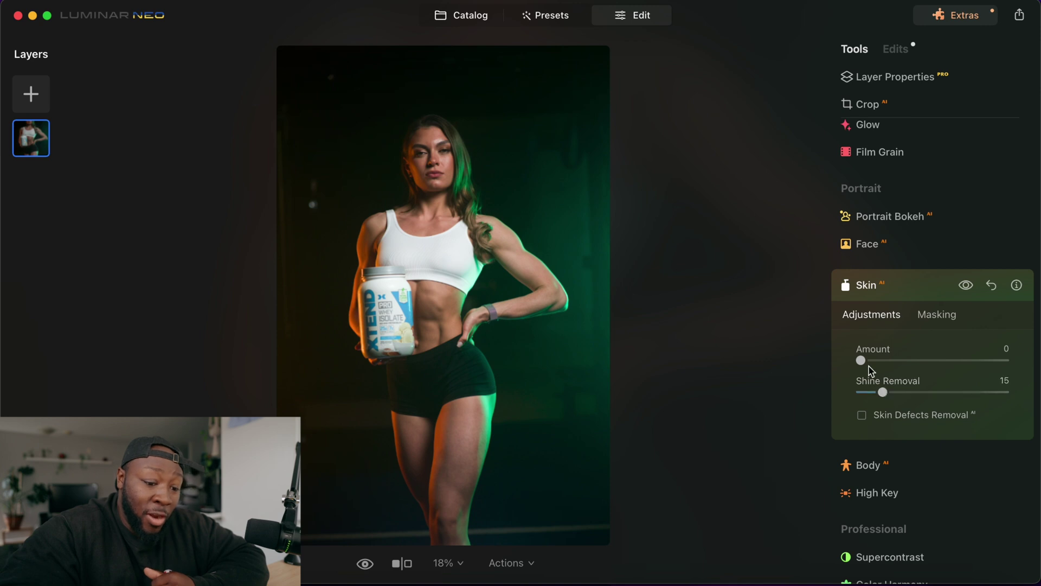
{"action": "left_click_drag", "start_coordinate": [862, 361], "coordinate": [867, 362]}
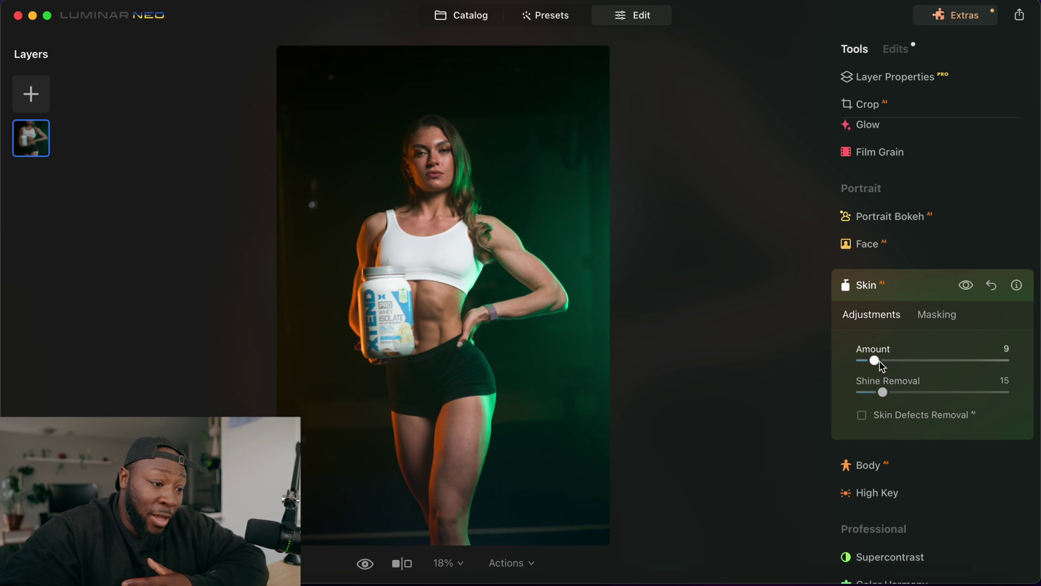
{"action": "left_click_drag", "start_coordinate": [879, 362], "coordinate": [887, 366]}
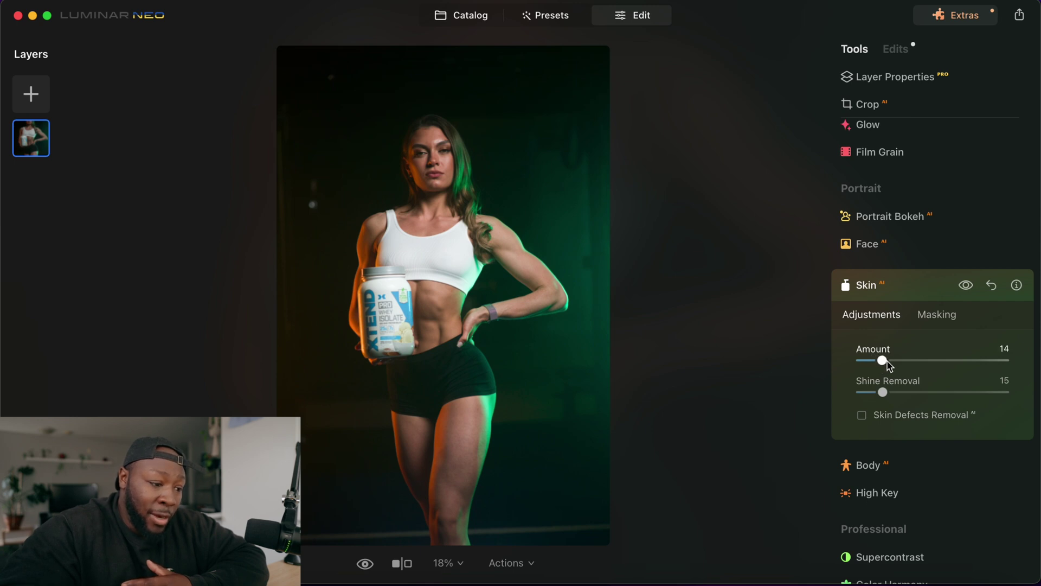
{"action": "key", "text": "super+equal"}
{"action": "left_click_drag", "start_coordinate": [425, 102], "coordinate": [469, 414]}
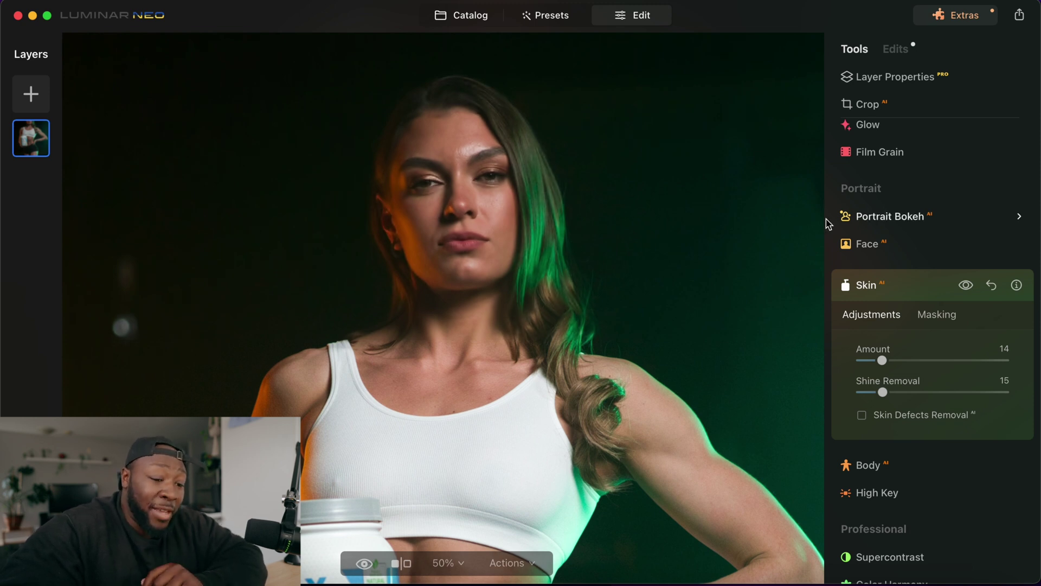
{"action": "left_click", "coordinate": [879, 282]}
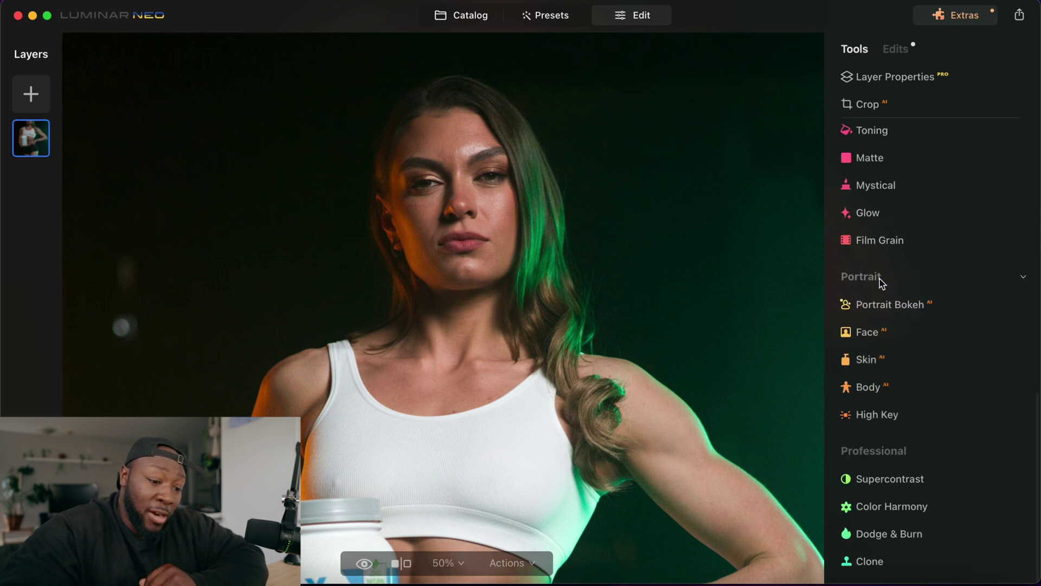
- Try Face Light 25 on the whole portrait, reset it for comparison, and brighten the face with Face Light 23
{"action": "left_click", "coordinate": [867, 332]}
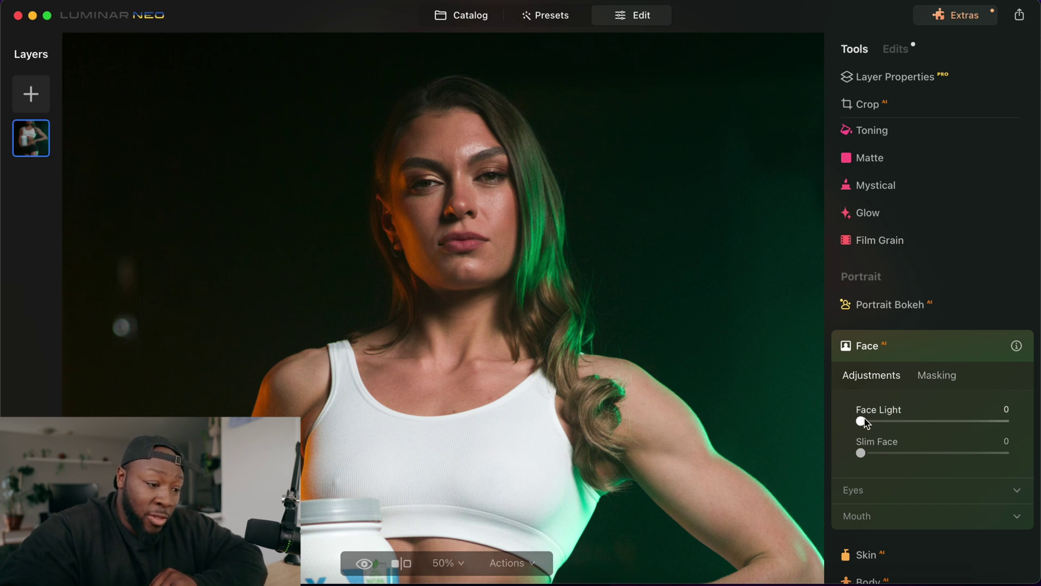
{"action": "left_click_drag", "start_coordinate": [865, 420], "coordinate": [901, 418]}
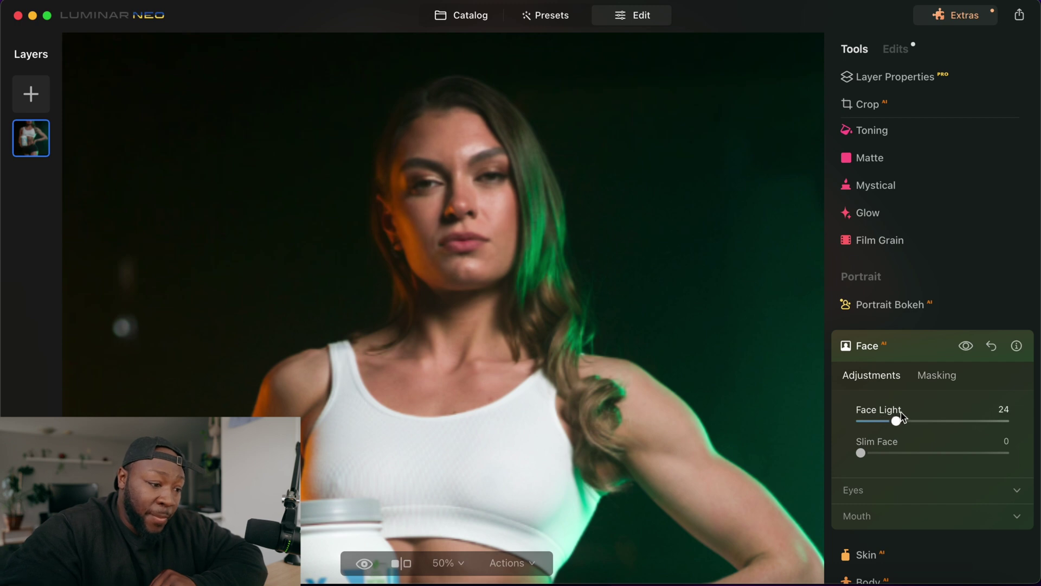
{"action": "key", "text": "super+0"}
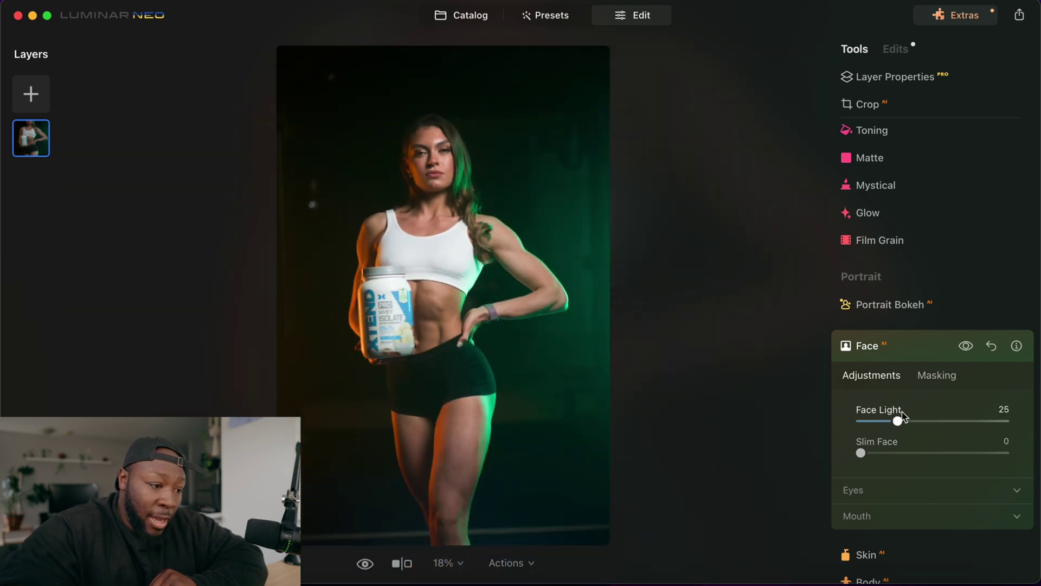
{"action": "left_click", "coordinate": [992, 346]}
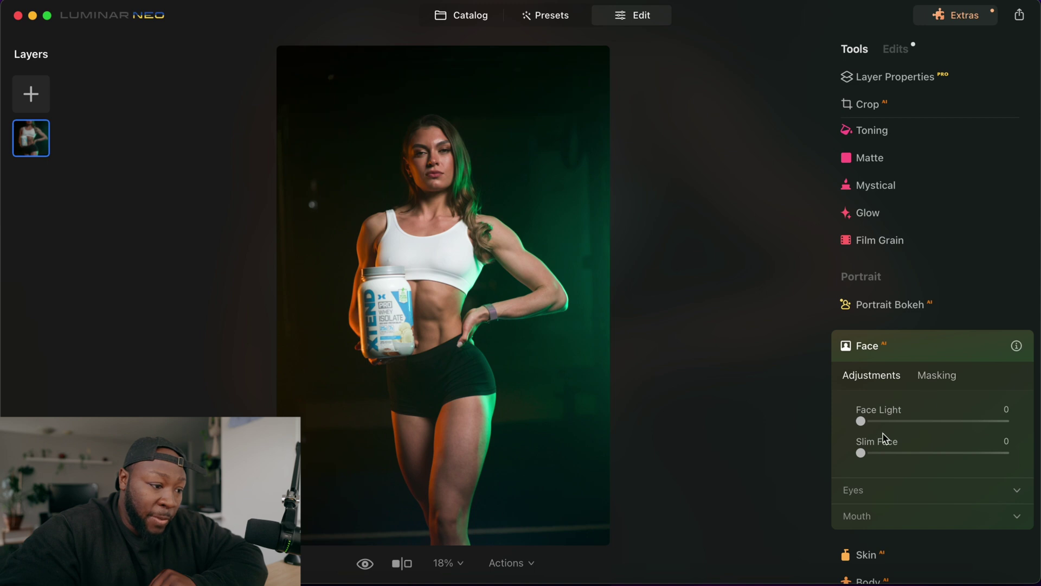
{"action": "left_click_drag", "start_coordinate": [862, 421], "coordinate": [898, 423]}
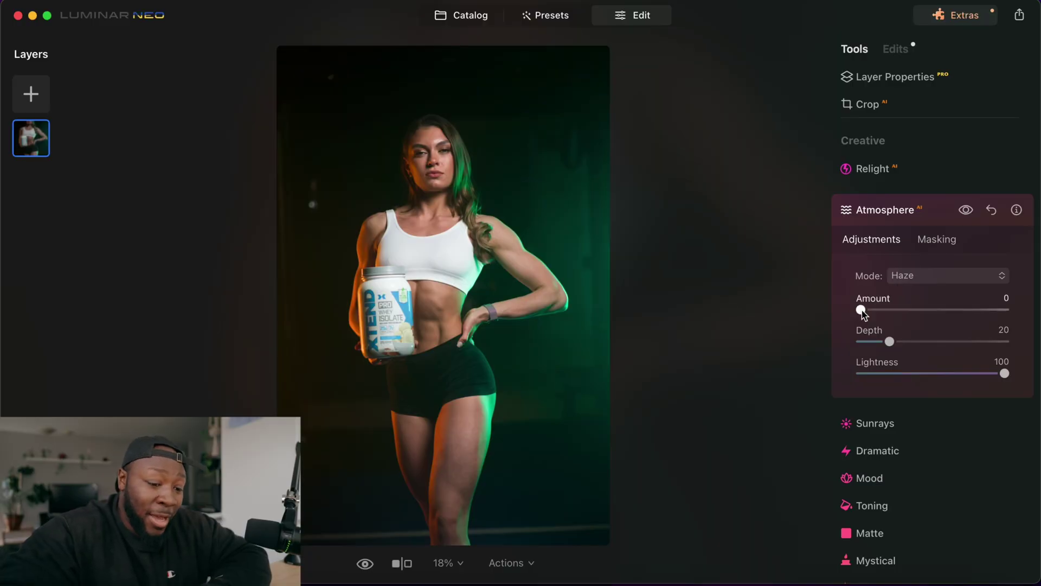
- Add atmospheric Haze behind the model with Amount 83, Depth 20 and Lightness 12
{"action": "left_click_drag", "start_coordinate": [859, 309], "coordinate": [985, 322]}
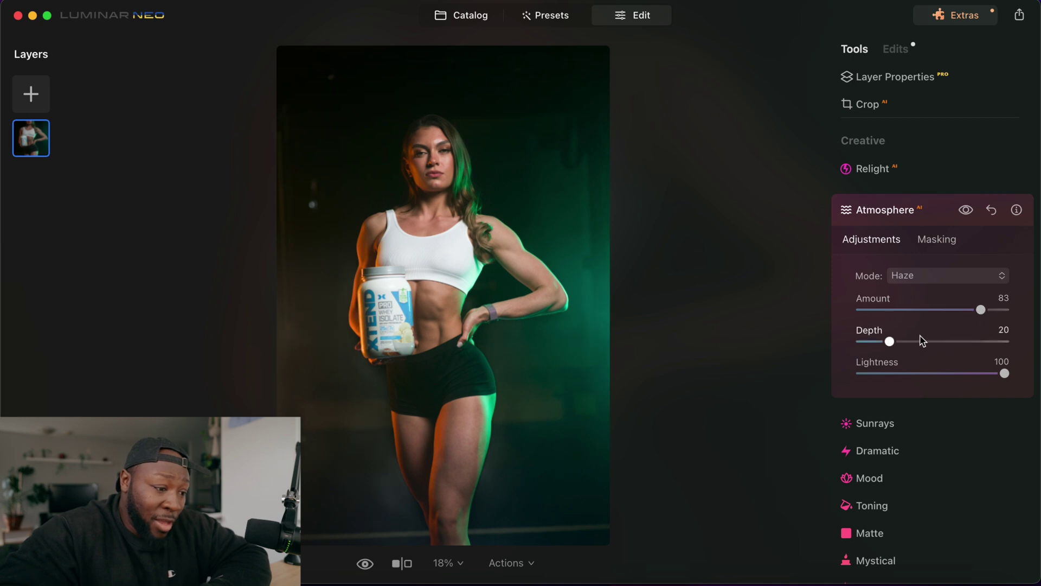
{"action": "left_click_drag", "start_coordinate": [894, 347], "coordinate": [917, 355]}
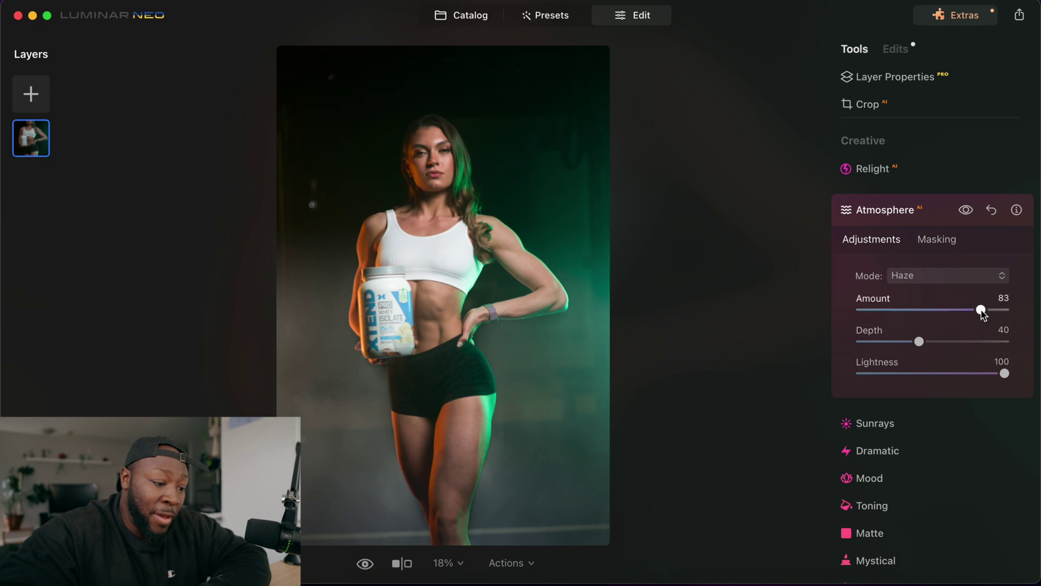
{"action": "left_click_drag", "start_coordinate": [1004, 374], "coordinate": [878, 375]}
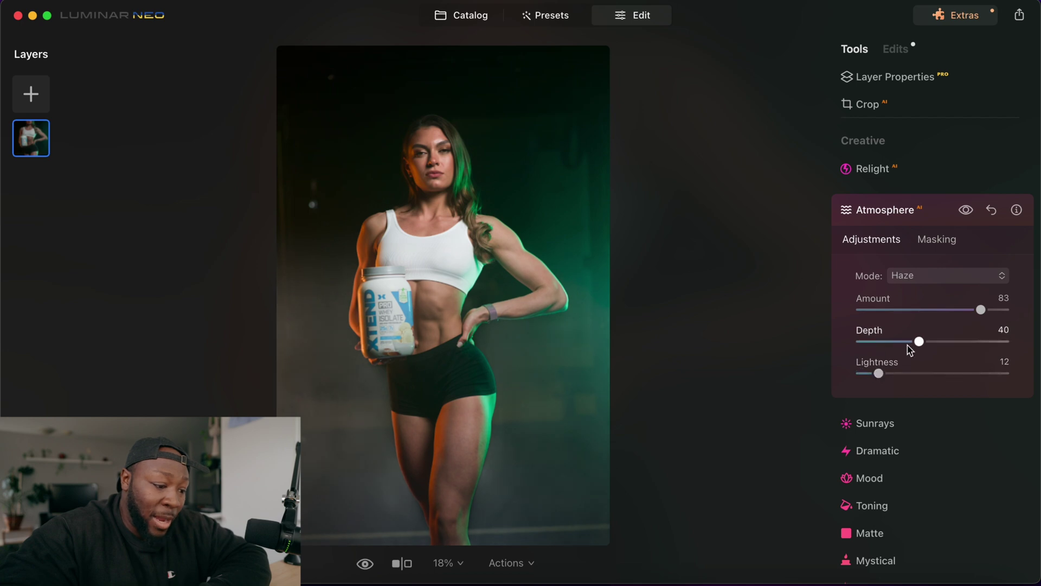
{"action": "left_click_drag", "start_coordinate": [913, 346], "coordinate": [888, 347]}
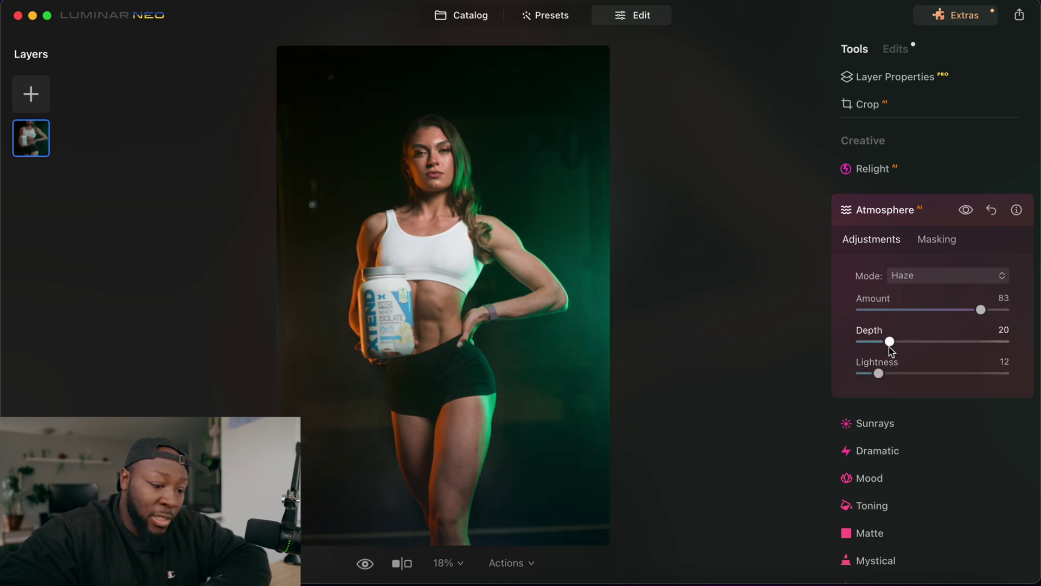
- Mask the haze with a diagonal linear gradient running from the photo's upper left past the model to its right edge
{"action": "left_click", "coordinate": [944, 244]}
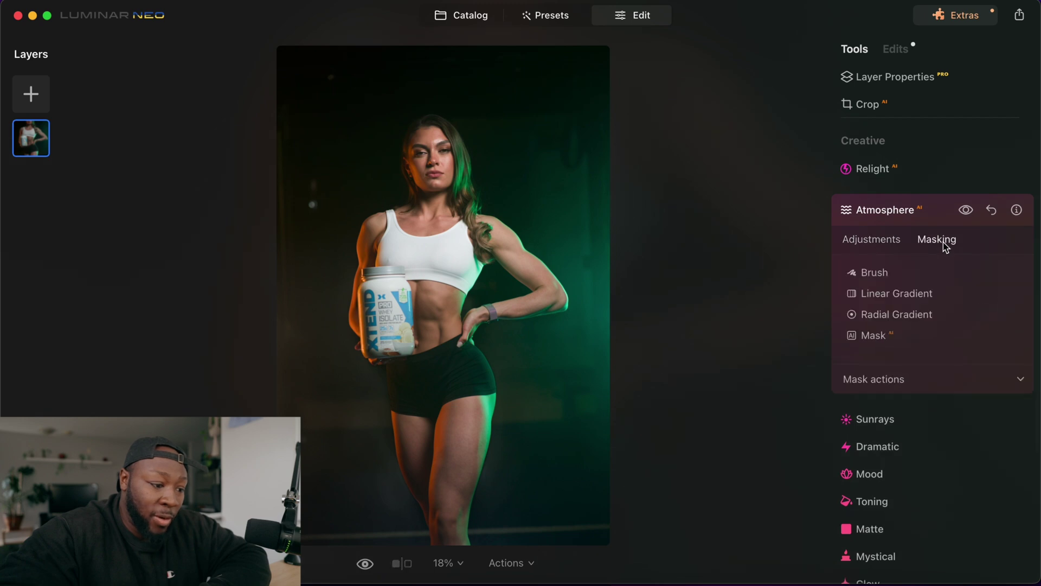
{"action": "left_click", "coordinate": [889, 293]}
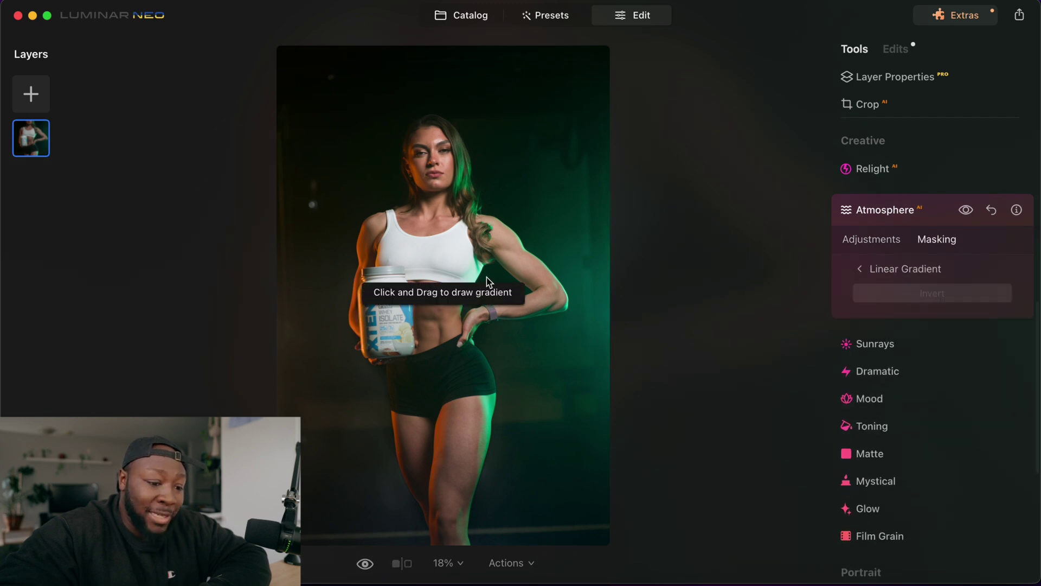
{"action": "left_click_drag", "start_coordinate": [369, 136], "coordinate": [607, 321]}
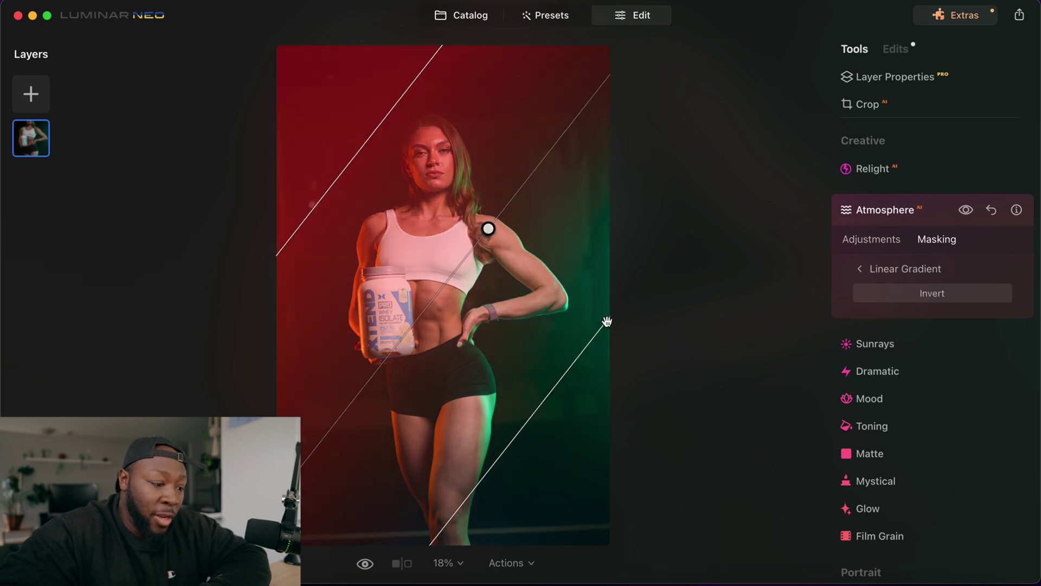
{"action": "left_click", "coordinate": [850, 244]}
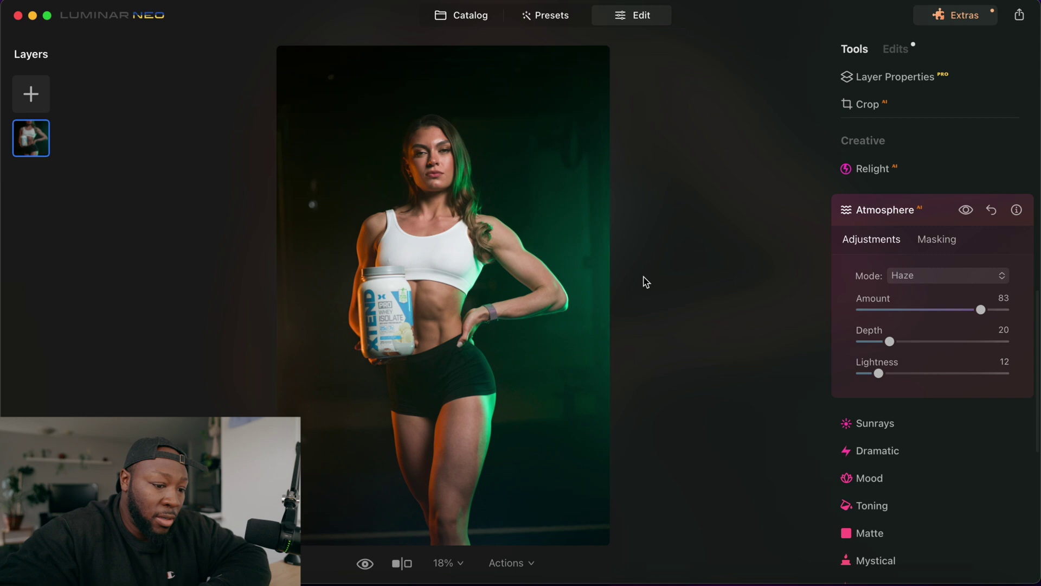
- Invert the haze's gradient mask, raise the haze Amount to 98 and increase its Depth
{"action": "left_click", "coordinate": [937, 239]}
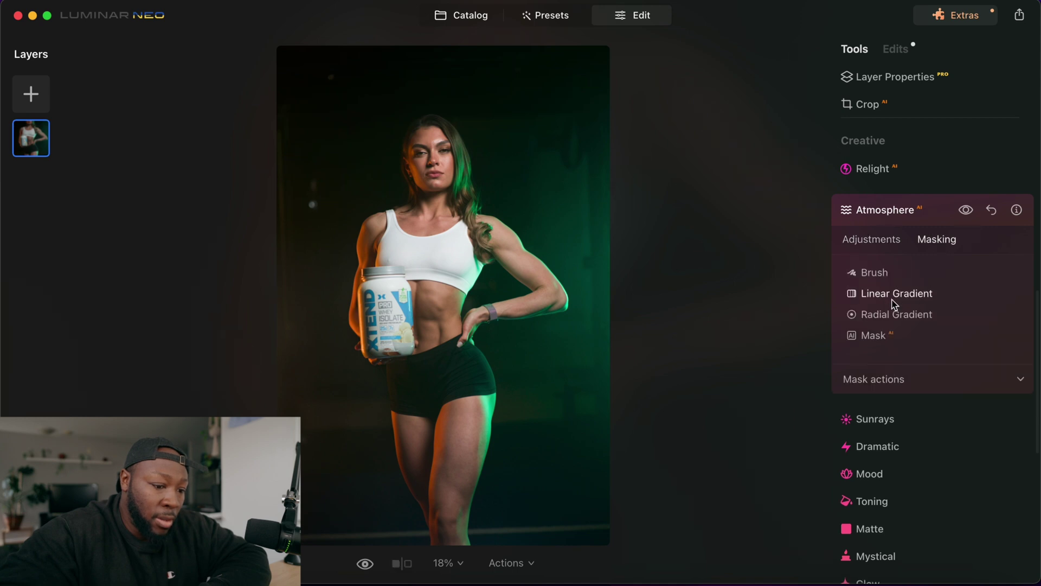
{"action": "left_click", "coordinate": [888, 382]}
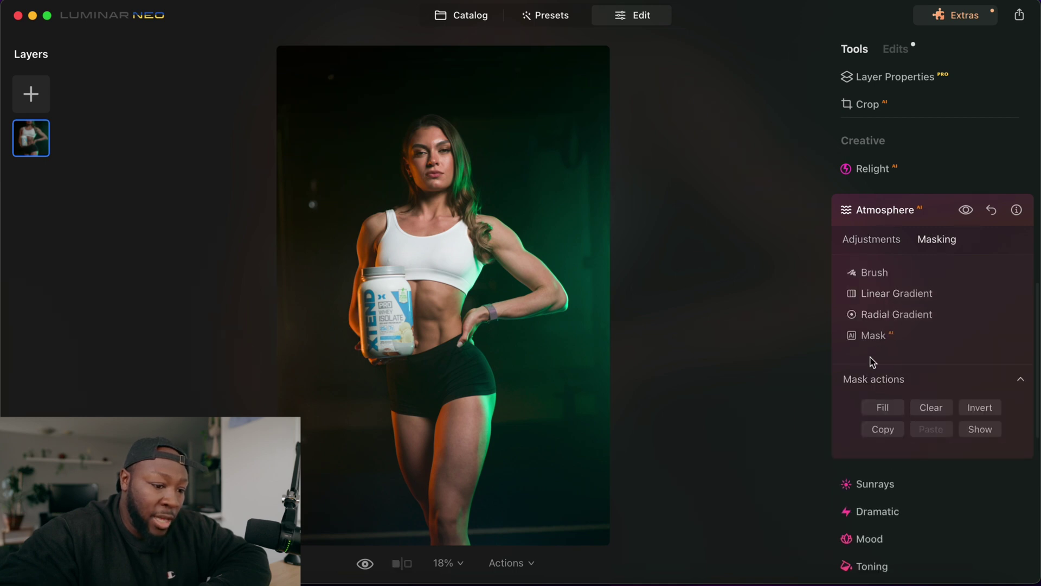
{"action": "left_click", "coordinate": [896, 294]}
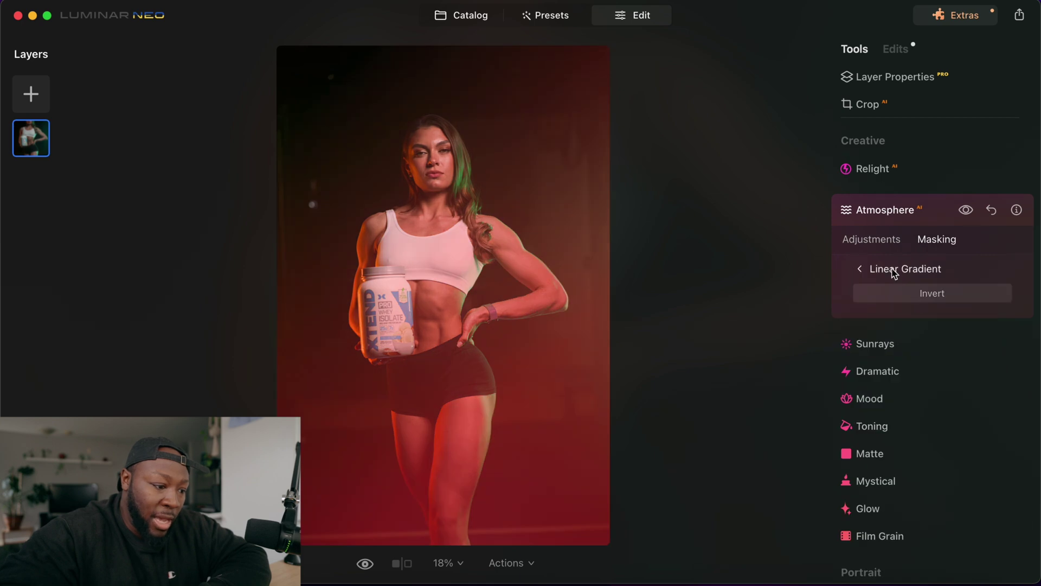
{"action": "left_click", "coordinate": [871, 239]}
{"action": "left_click_drag", "start_coordinate": [980, 310], "coordinate": [996, 313]}
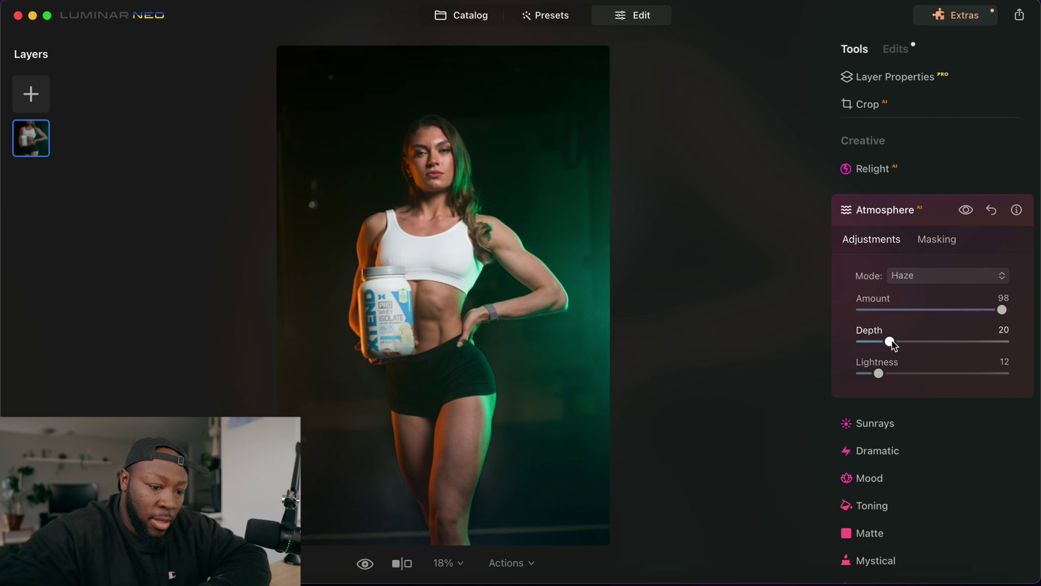
{"action": "left_click_drag", "start_coordinate": [890, 340], "coordinate": [925, 373]}
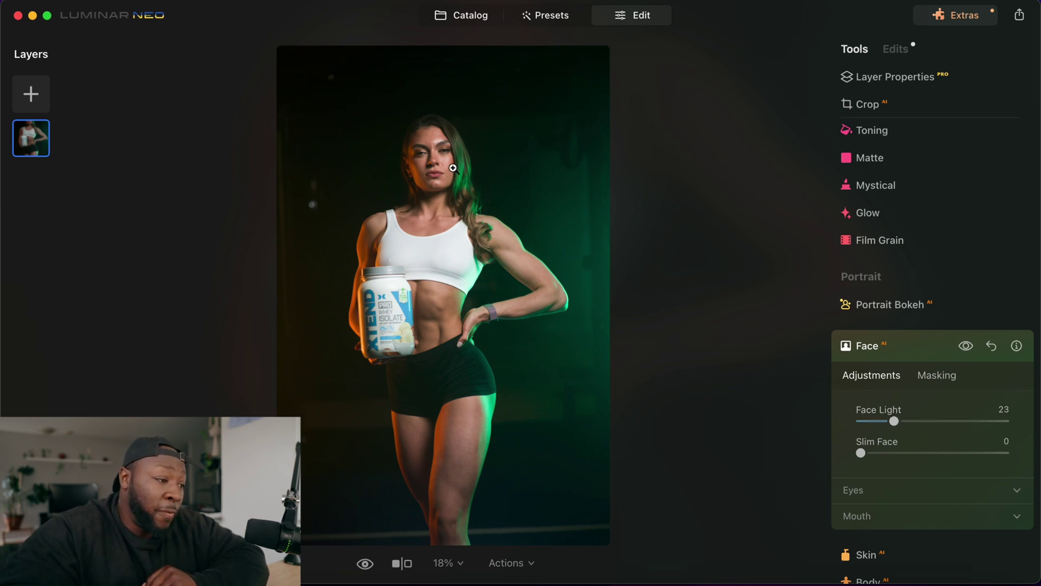
- Send the edited fitness portrait to Lightroom
{"action": "left_click", "coordinate": [116, 1]}
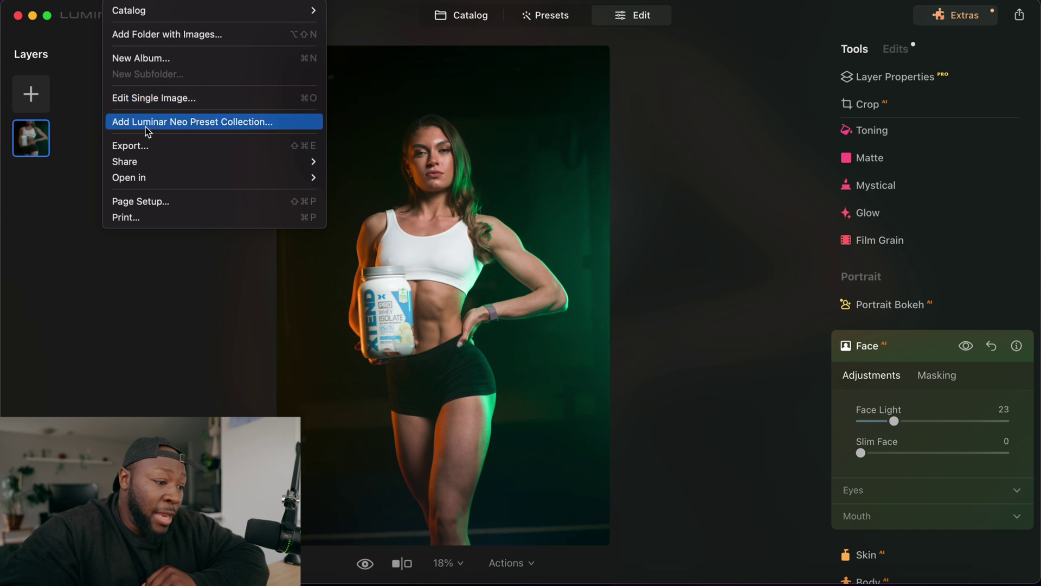
{"action": "mouse_move", "coordinate": [154, 178]}
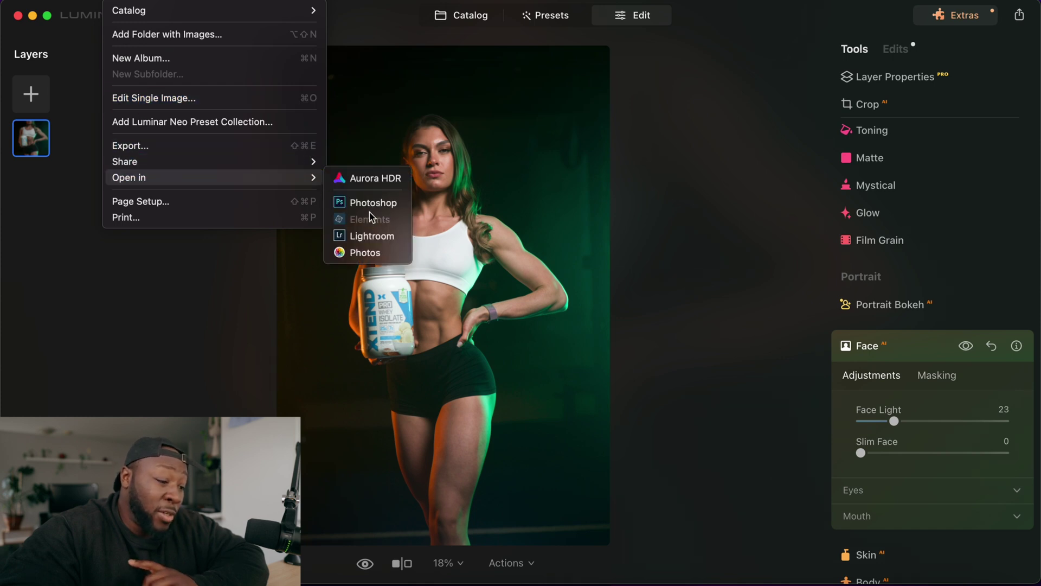
{"action": "left_click", "coordinate": [371, 239]}
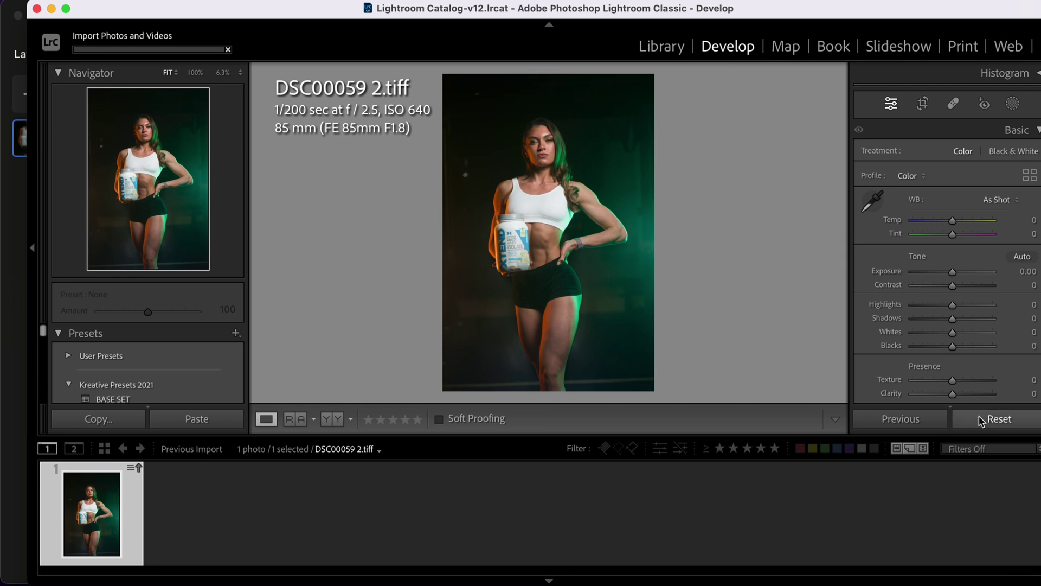
- Boost the imported portrait's color with Vibrance +12 and Saturation +23
{"action": "scroll", "coordinate": [911, 260], "scroll_direction": "down", "scroll_amount": 6}
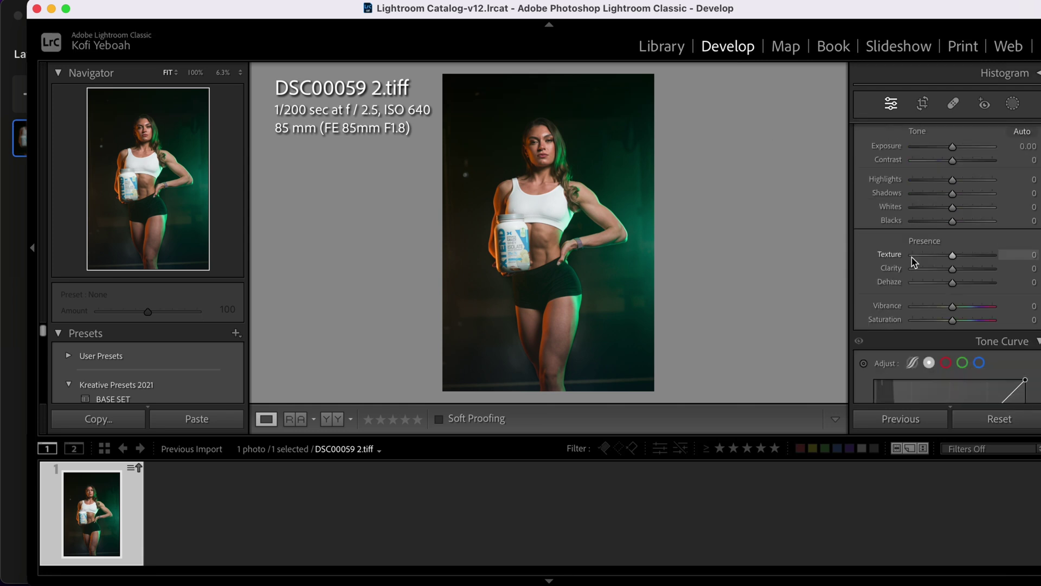
{"action": "left_click_drag", "start_coordinate": [952, 284], "coordinate": [958, 271]}
{"action": "scroll", "coordinate": [960, 272], "scroll_direction": "down", "scroll_amount": 5}
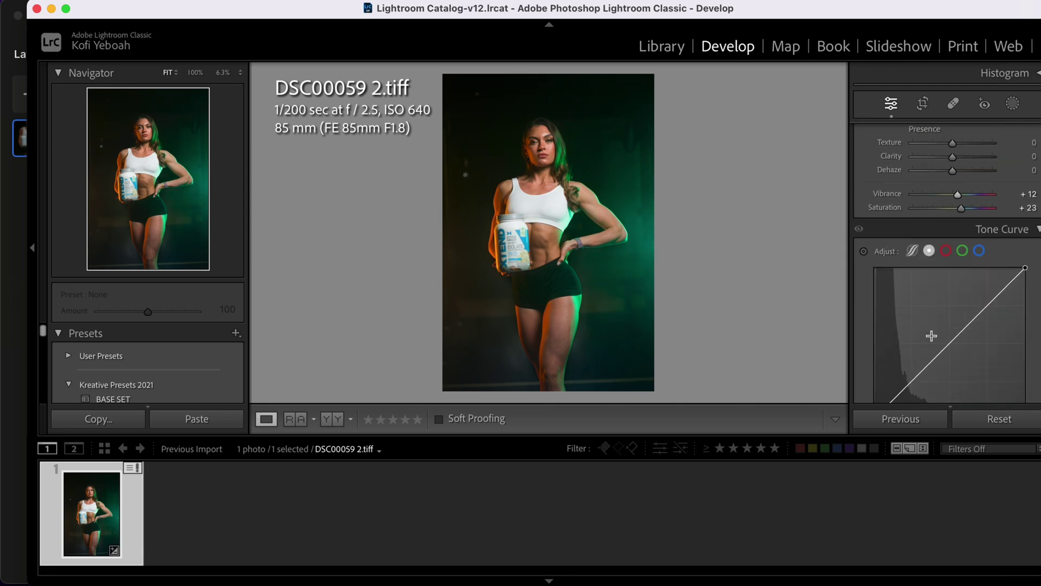
- Add a tone curve point at 38/38 in the portrait's shadows and shift its hues to Green −50, Aqua +50 and Blue −38
{"action": "left_click_drag", "start_coordinate": [895, 339], "coordinate": [896, 346]}
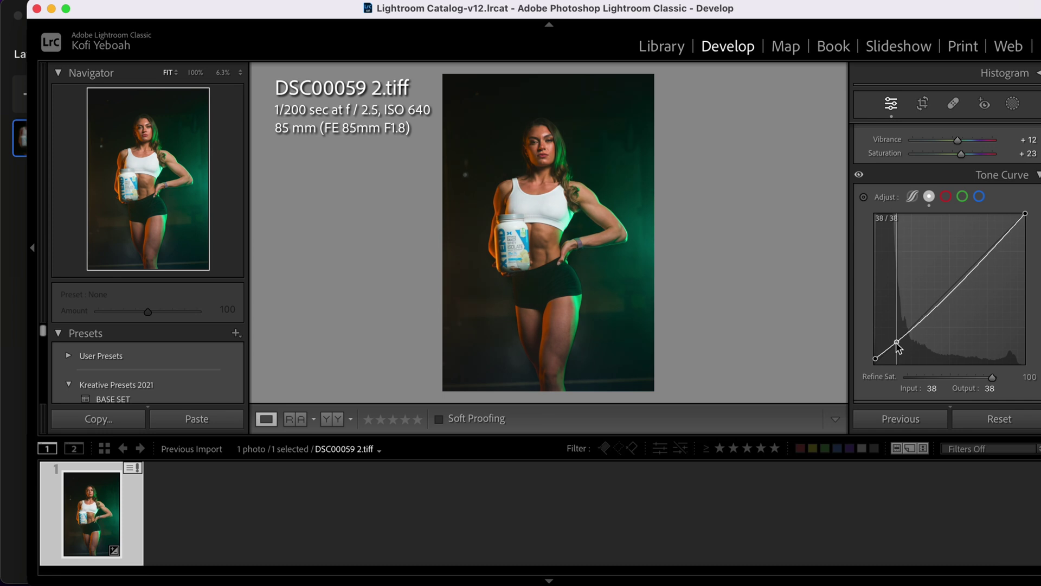
{"action": "left_click_drag", "start_coordinate": [969, 275], "coordinate": [927, 267]}
{"action": "scroll", "coordinate": [965, 287], "scroll_direction": "down", "scroll_amount": 10}
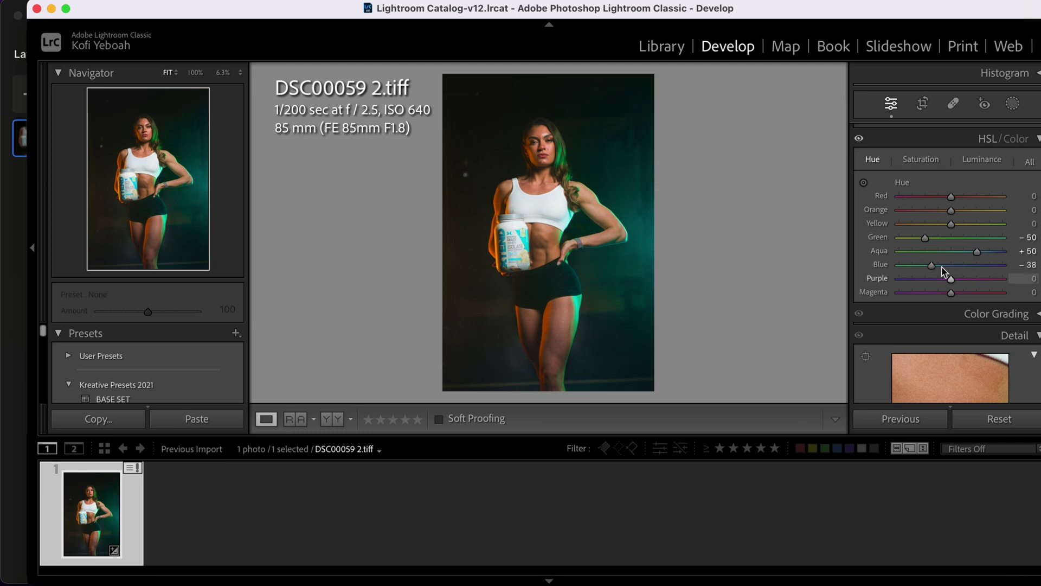
{"action": "left_click", "coordinate": [923, 103]}
{"action": "left_click", "coordinate": [891, 103]}
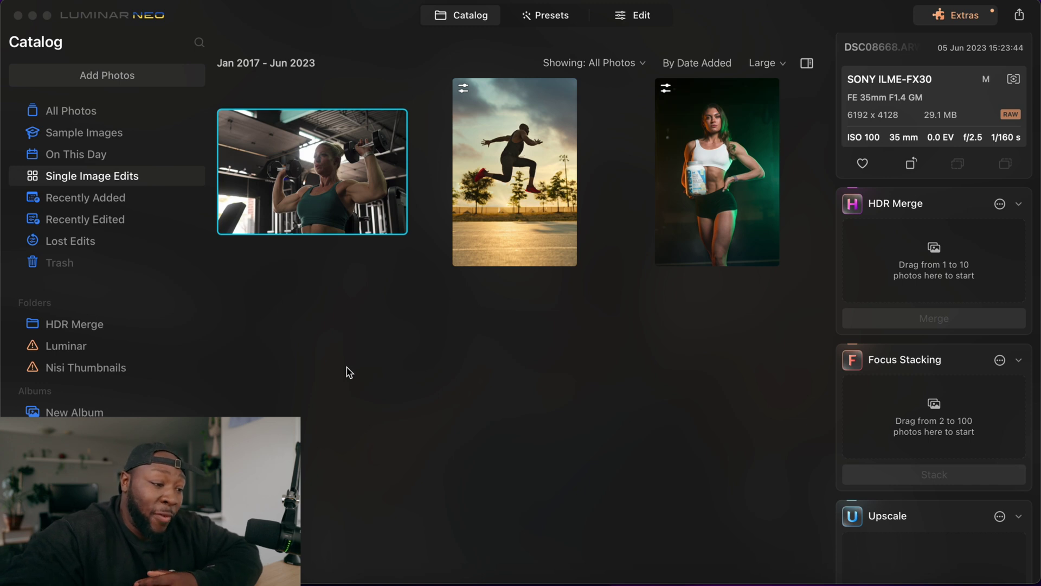
- Switch to Luminar Neo's catalog and upscale the gym dumbbell photo by 4x with the Upscale extension
{"action": "left_click", "coordinate": [316, 188]}
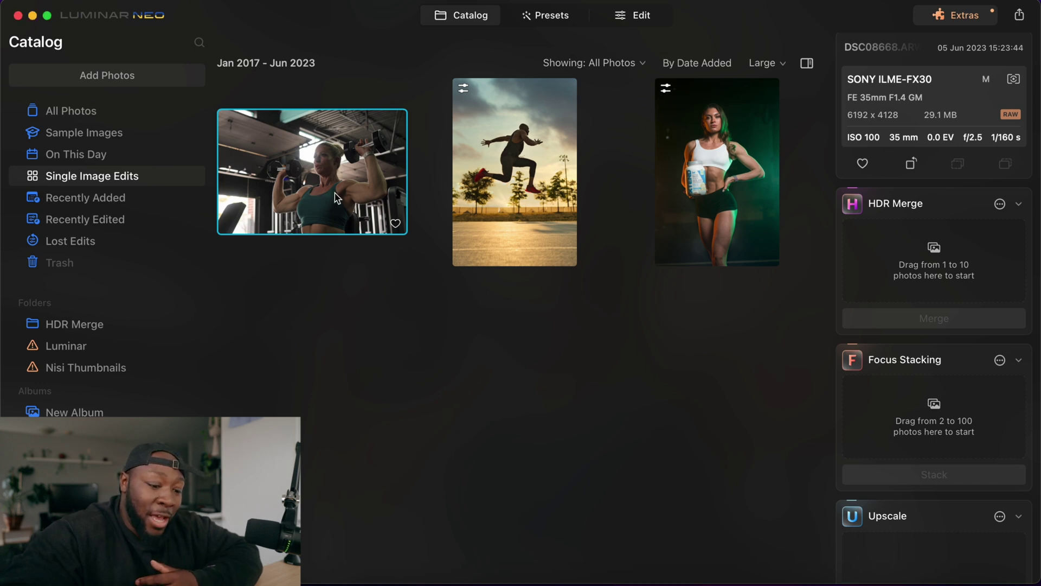
{"action": "left_click_drag", "start_coordinate": [327, 199], "coordinate": [900, 567]}
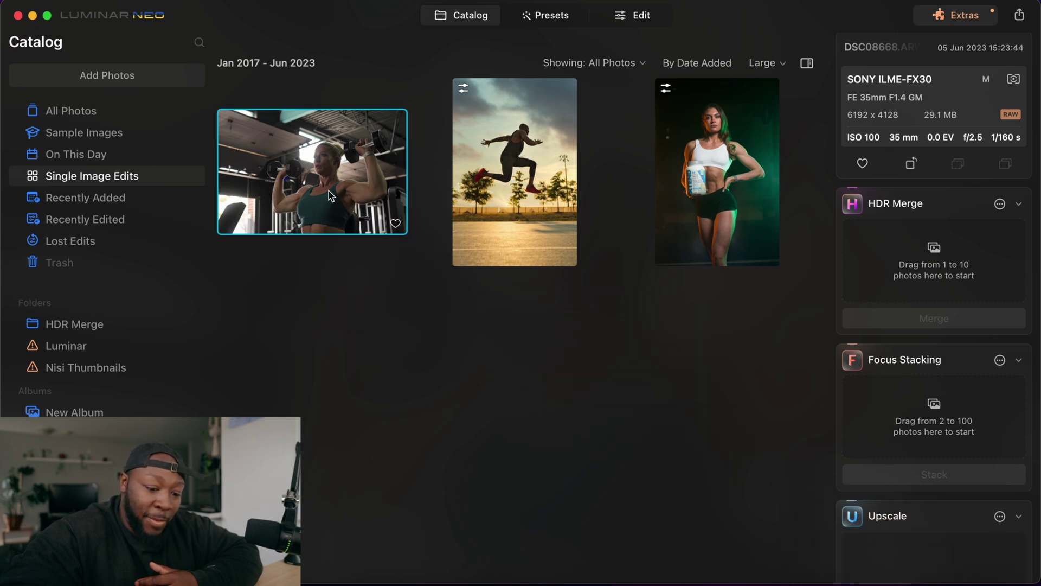
{"action": "left_click_drag", "start_coordinate": [317, 187], "coordinate": [922, 575]}
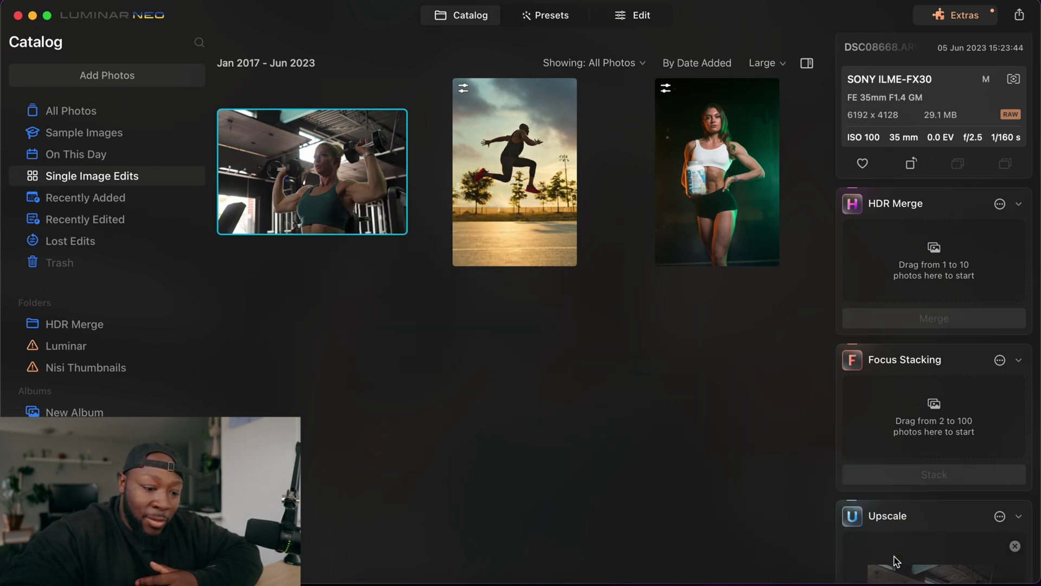
{"action": "scroll", "coordinate": [879, 410], "scroll_direction": "down", "scroll_amount": 5}
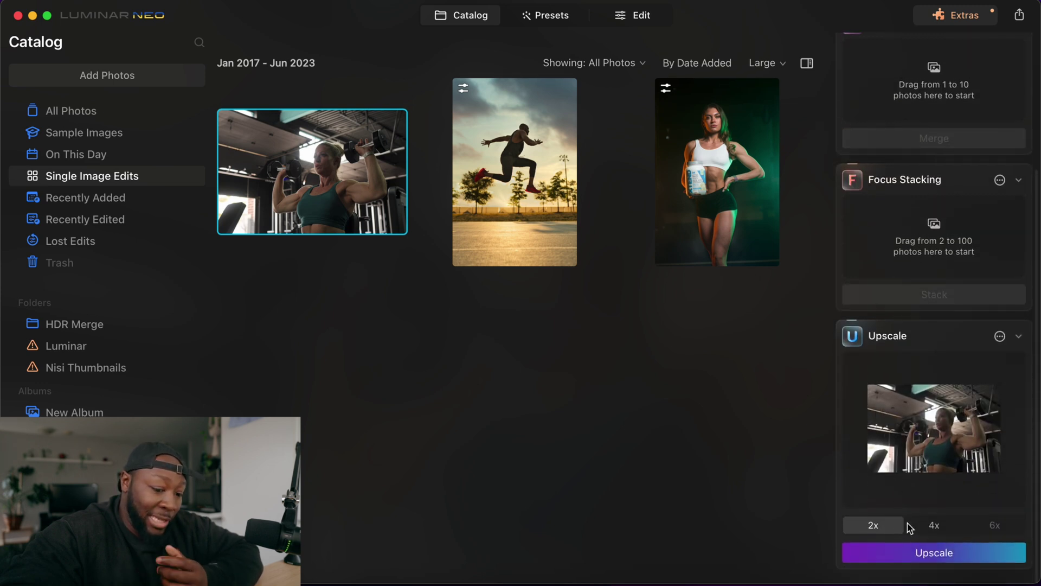
{"action": "left_click", "coordinate": [924, 524]}
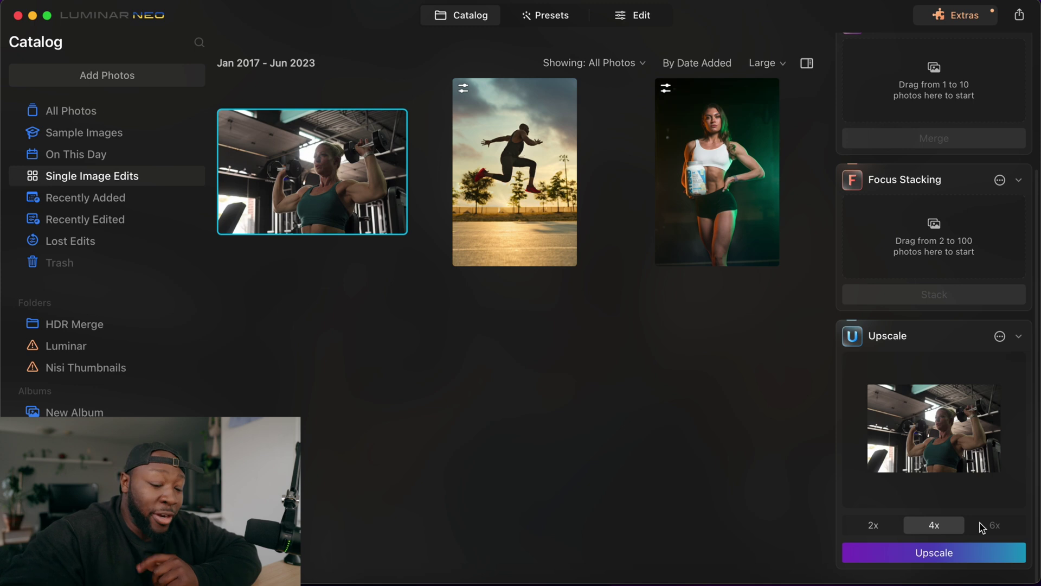
{"action": "mouse_move", "coordinate": [982, 527]}
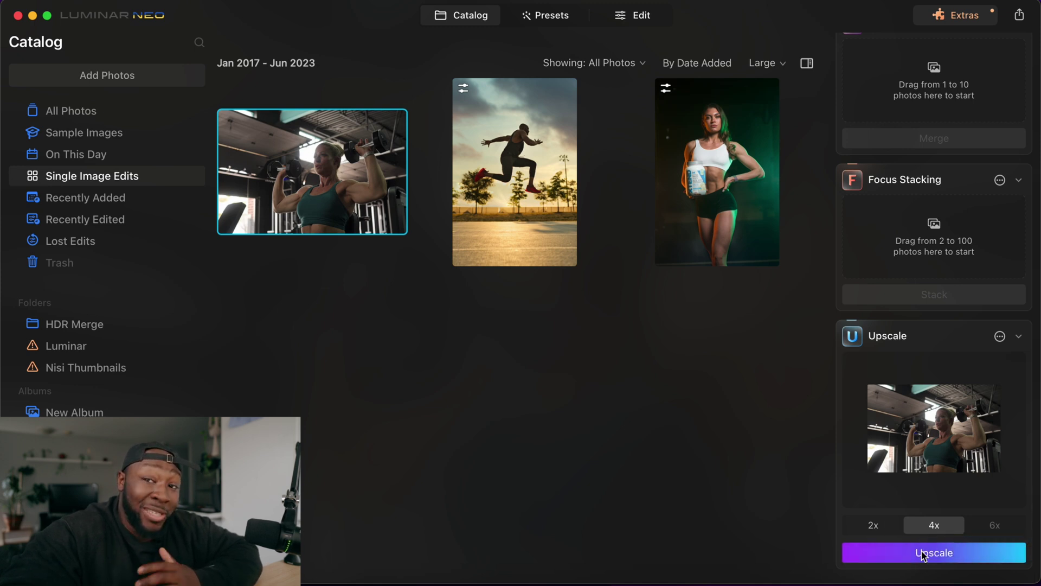
{"action": "left_click", "coordinate": [922, 554]}
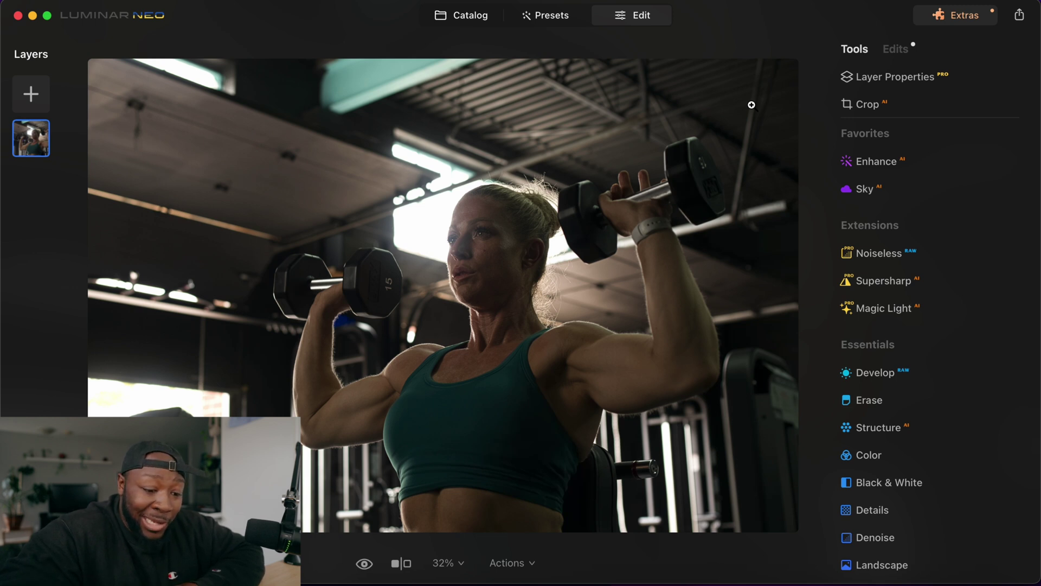
- Develop the gym photo's light with Exposure 0.85, Smart Contrast 18, Highlights -32 and Shadows 13
{"action": "left_click", "coordinate": [878, 372]}
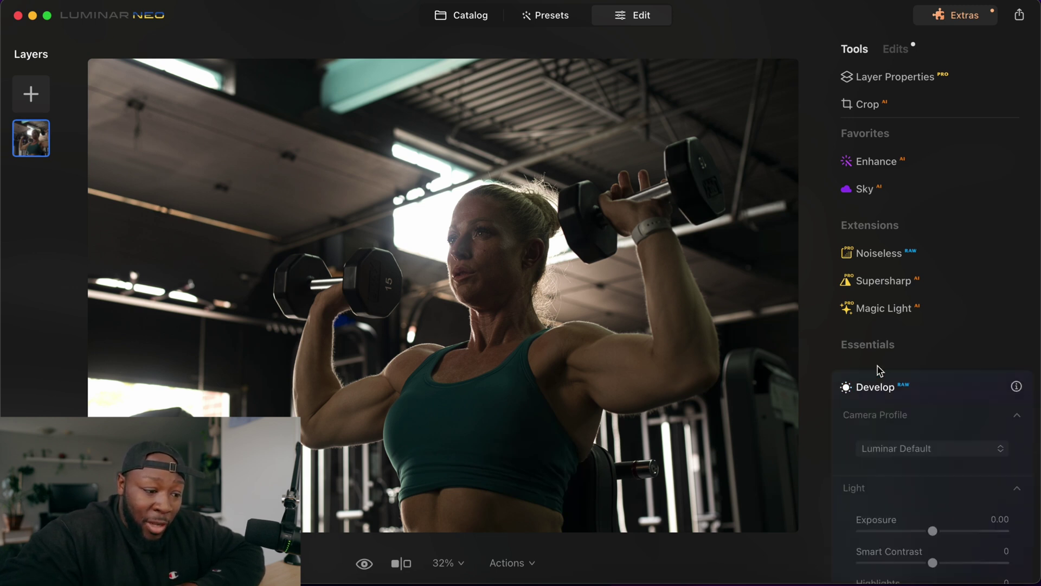
{"action": "left_click_drag", "start_coordinate": [932, 280], "coordinate": [949, 317]}
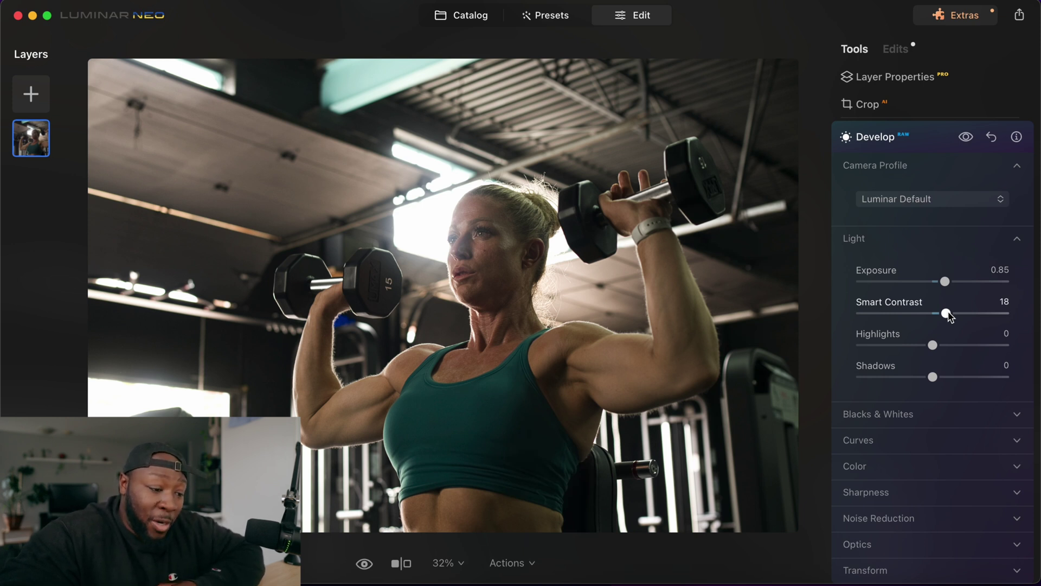
{"action": "left_click_drag", "start_coordinate": [933, 345], "coordinate": [943, 379]}
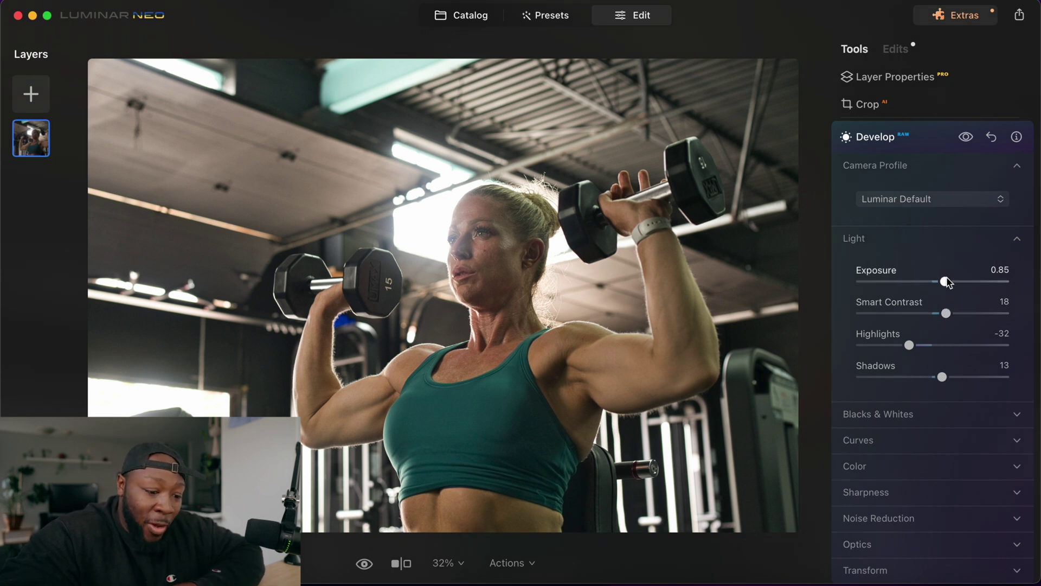
- Warm the gym photo's white balance by raising the Temperature in its Develop color settings
{"action": "scroll", "coordinate": [948, 379], "scroll_direction": "down", "scroll_amount": 2}
{"action": "left_click", "coordinate": [914, 414]}
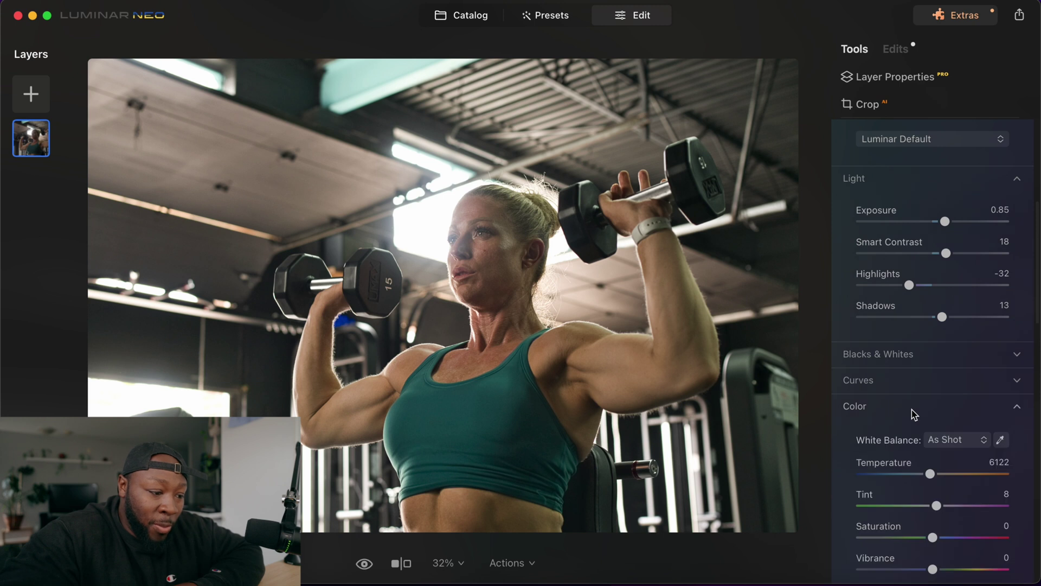
{"action": "left_click_drag", "start_coordinate": [930, 474], "coordinate": [947, 519]}
{"action": "scroll", "coordinate": [937, 488], "scroll_direction": "down", "scroll_amount": 2}
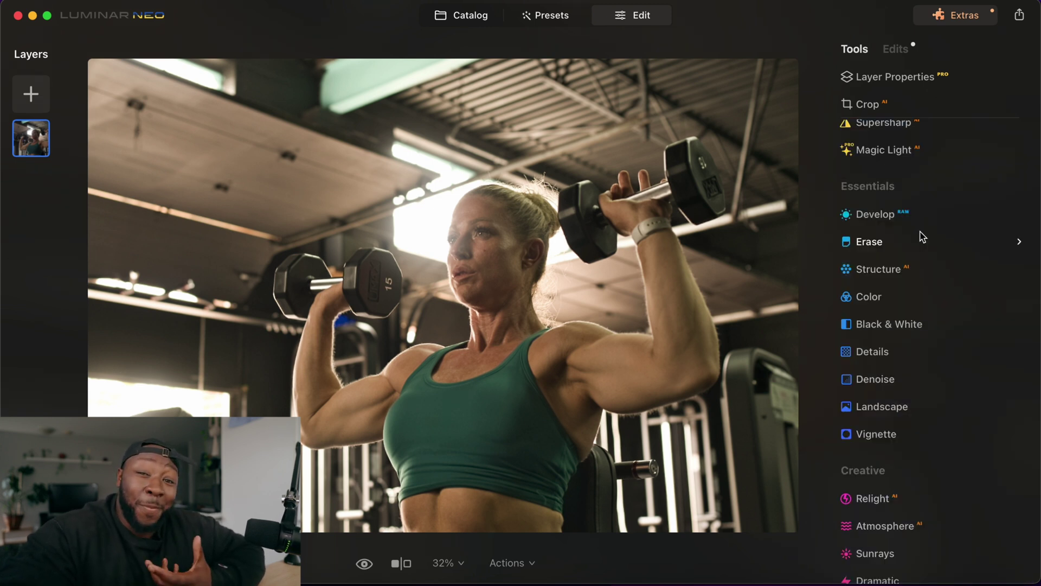
- Sharpen the gym photo with Supersharp in Universal mode at Low strength
{"action": "scroll", "coordinate": [906, 190], "scroll_direction": "up", "scroll_amount": 2}
{"action": "left_click", "coordinate": [900, 184]}
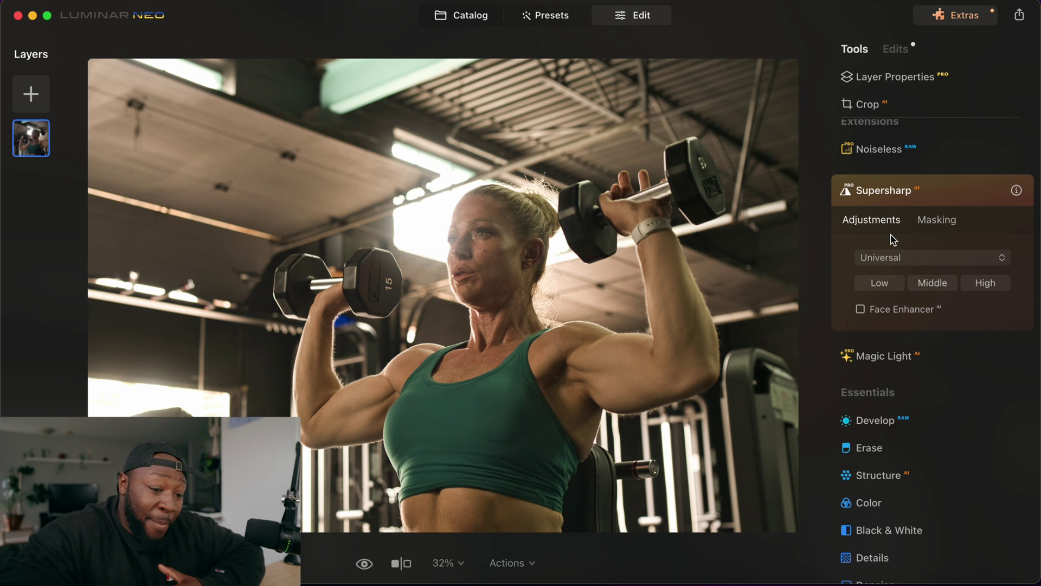
{"action": "left_click", "coordinate": [882, 262]}
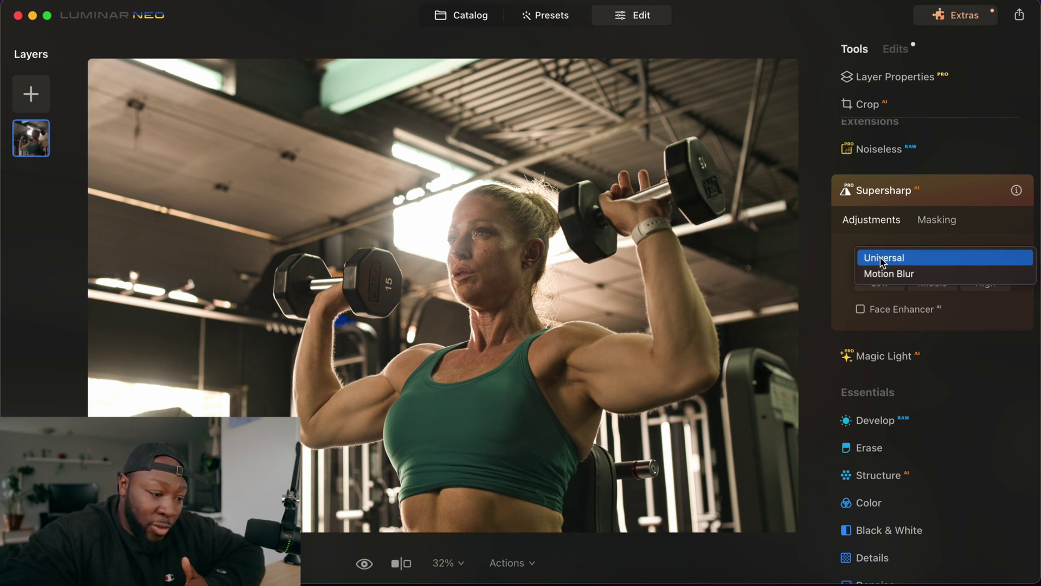
{"action": "left_click", "coordinate": [881, 261]}
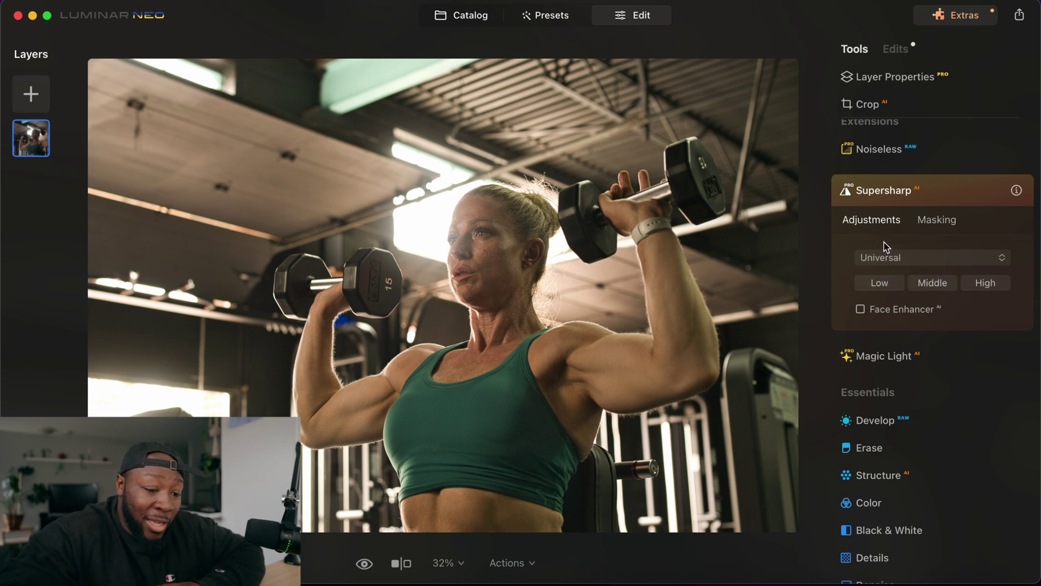
{"action": "left_click", "coordinate": [895, 282]}
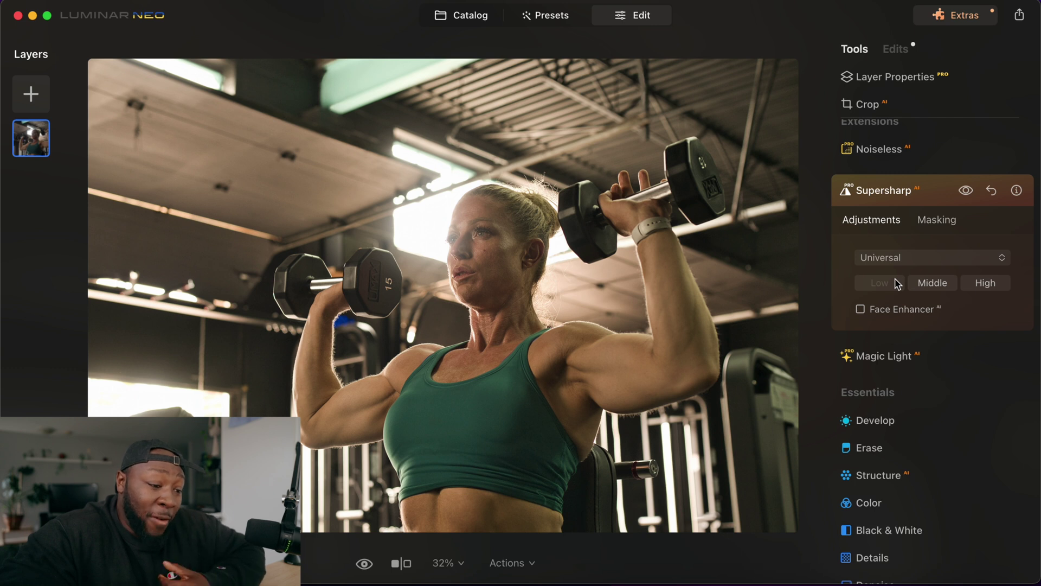
- Try Supersharp at Middle strength, return it to Low and enable Face Enhancer for the lifter's face
{"action": "left_click", "coordinate": [933, 283]}
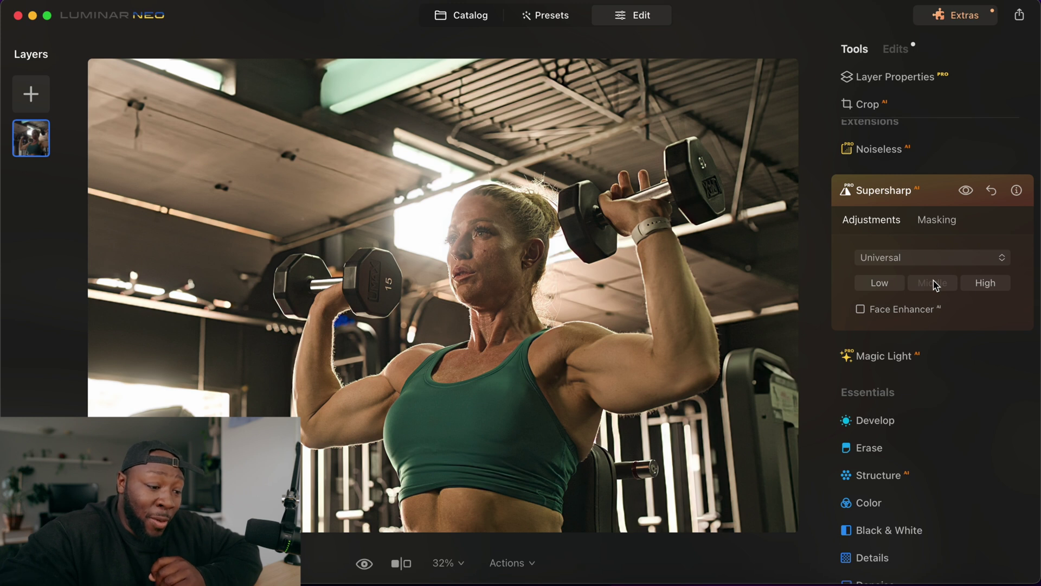
{"action": "left_click", "coordinate": [892, 282]}
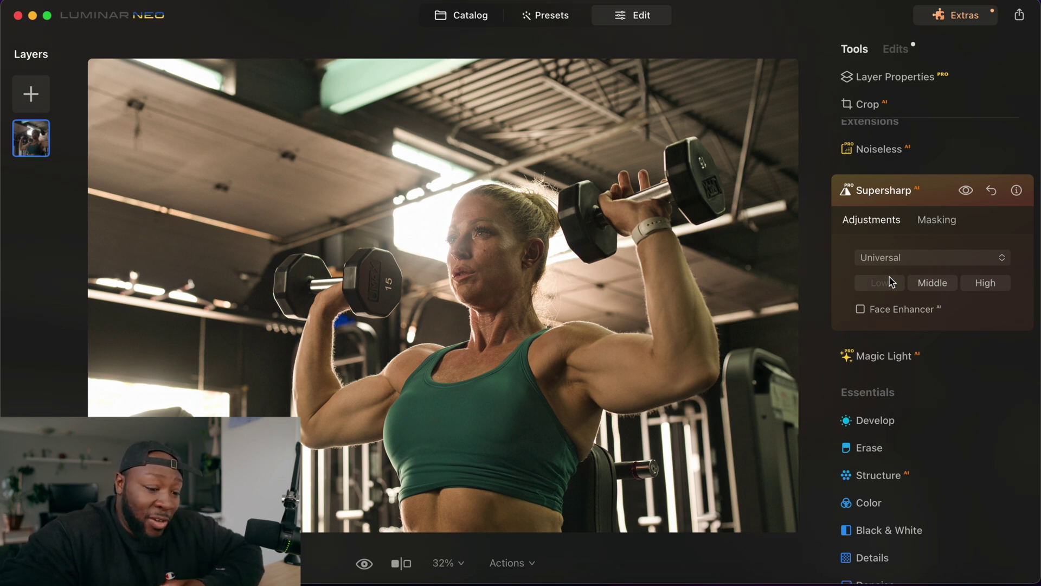
{"action": "left_click", "coordinate": [860, 309]}
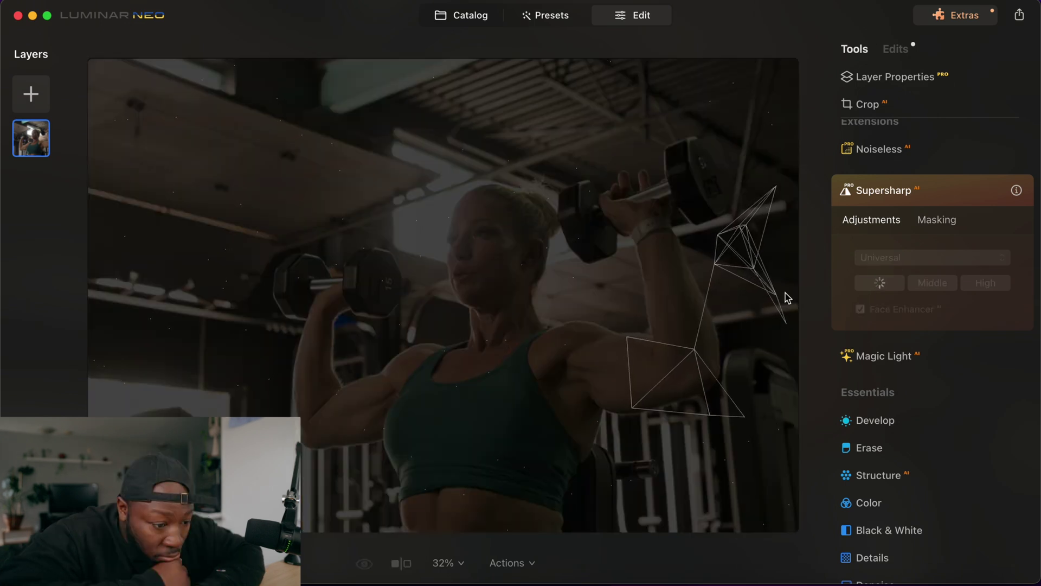